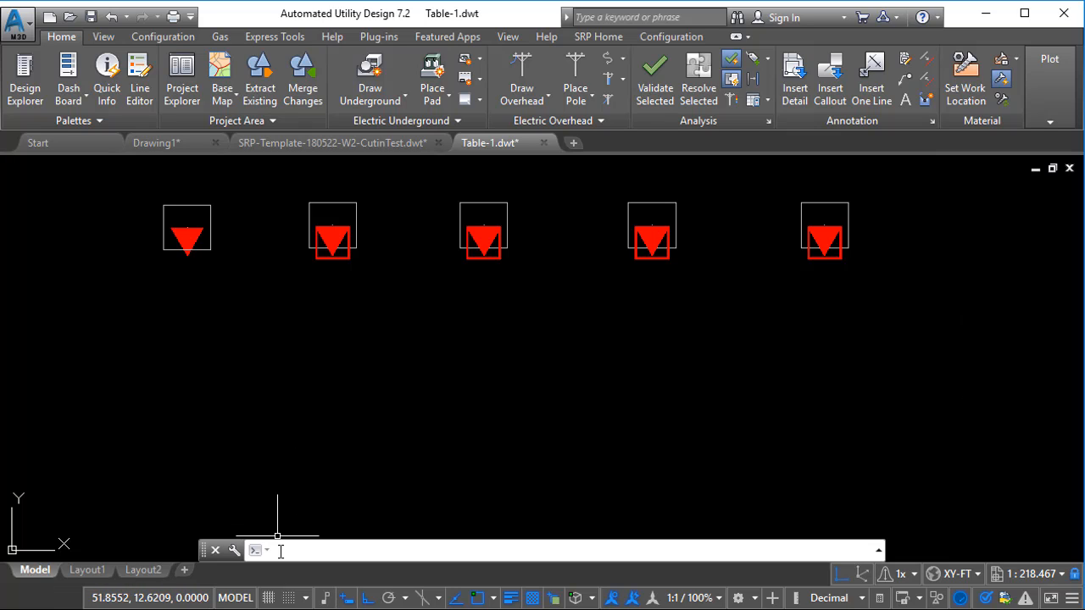
- Create a new table style named TransTable1 based on the Standard style, keeping its default settings
type("TABLESTYLE")
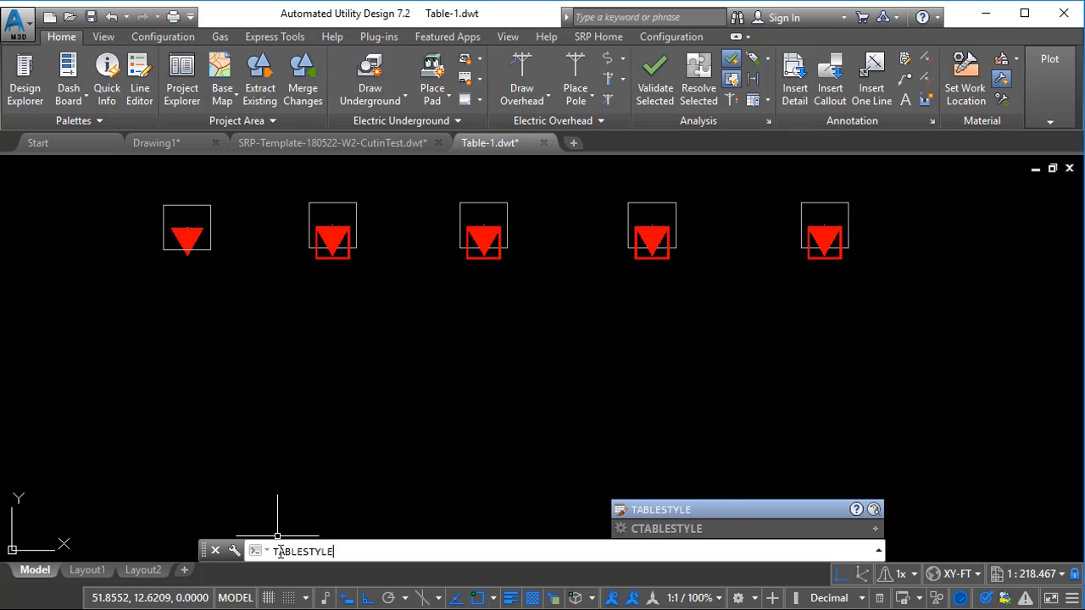
key("Return")
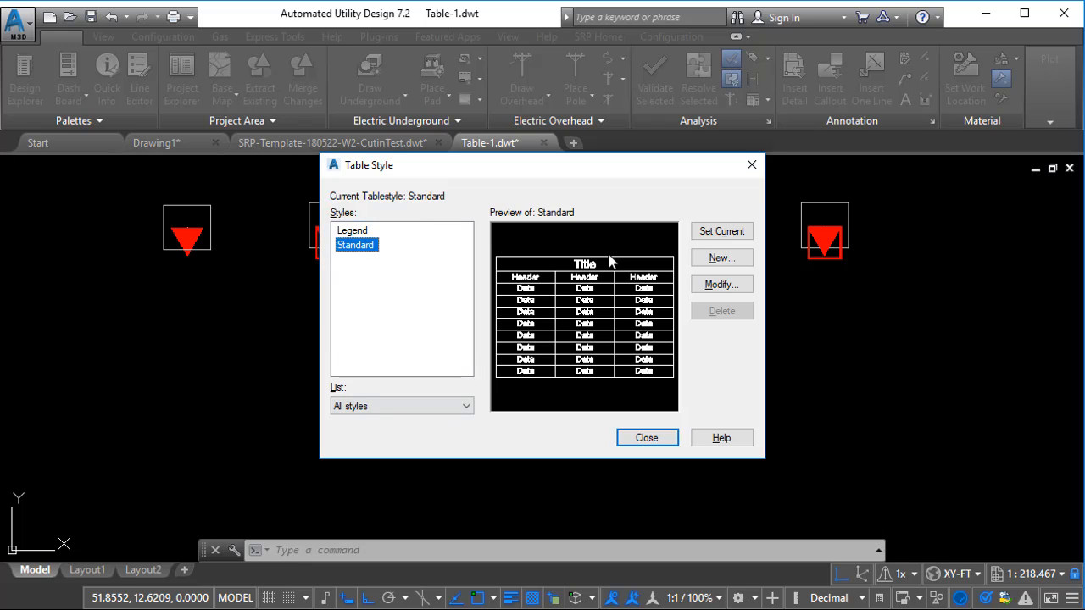
left_click(719, 259)
type("Tra")
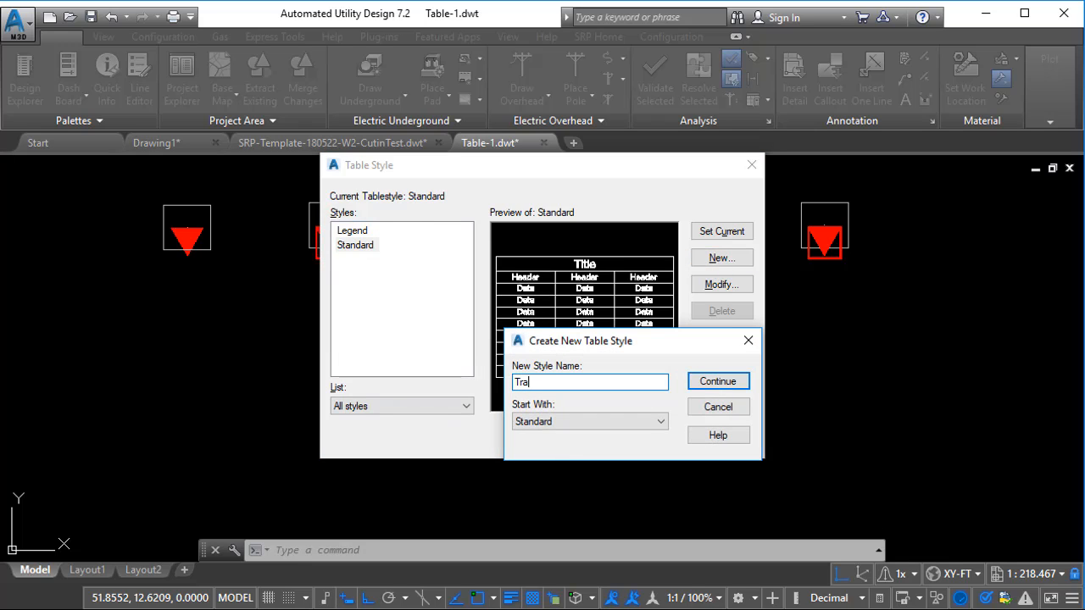
type("nsTable1")
left_click(717, 381)
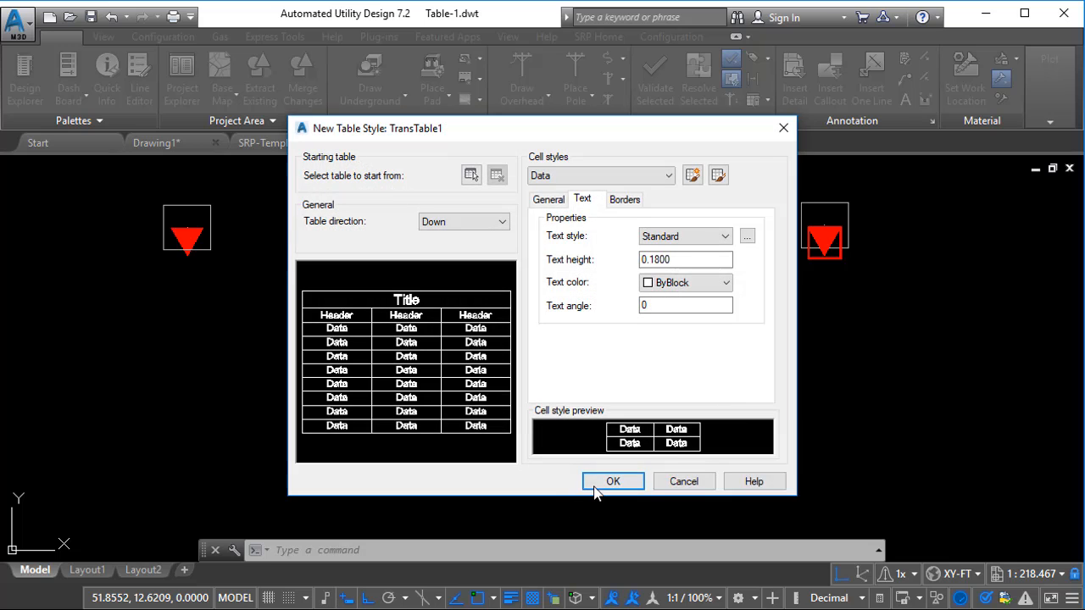
left_click(612, 480)
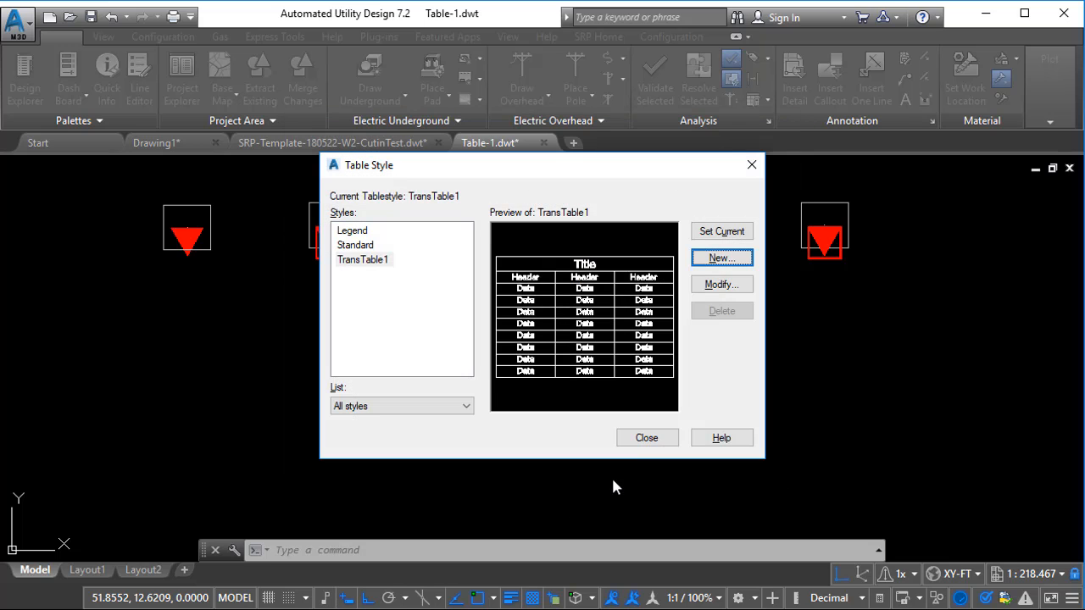
left_click(646, 438)
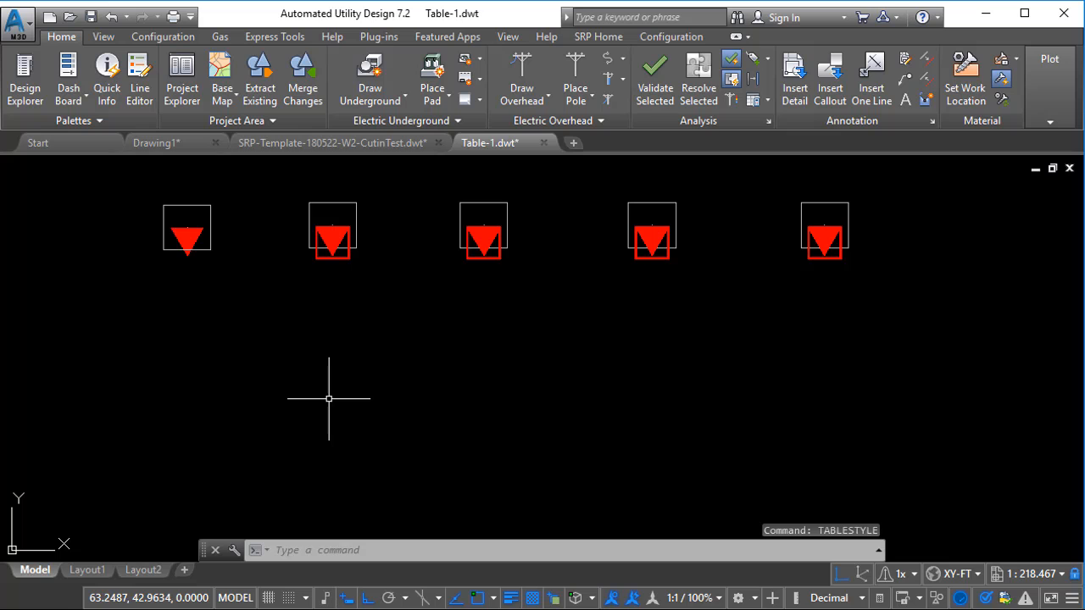
- Insert an empty TransTable1 table with 5 columns, 1 data row and column width 3 below the transformer symbols, leaving its cells blank
type("TABLE")
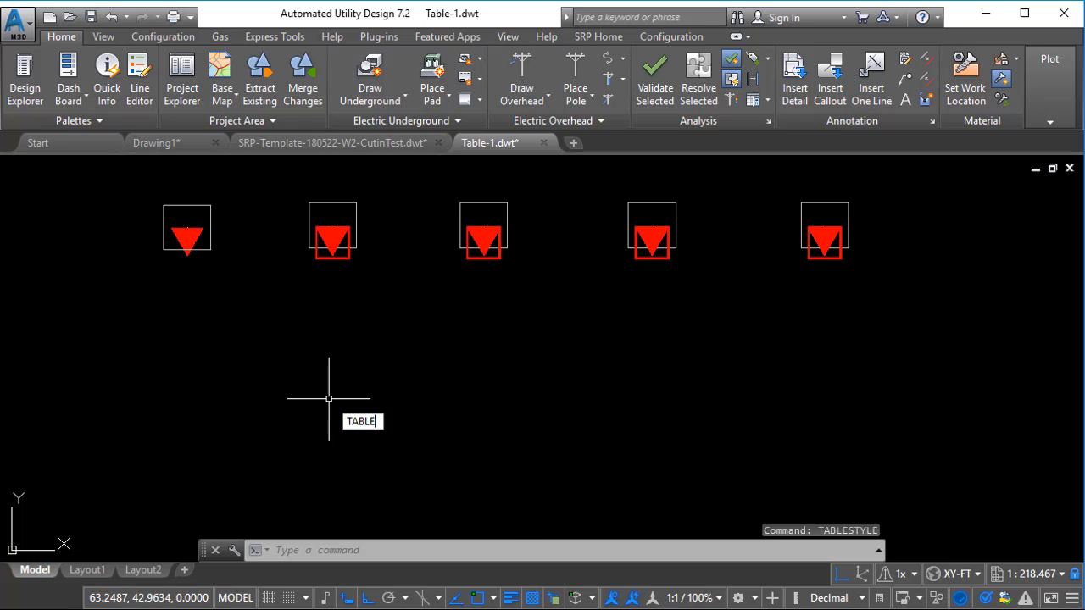
key("Return")
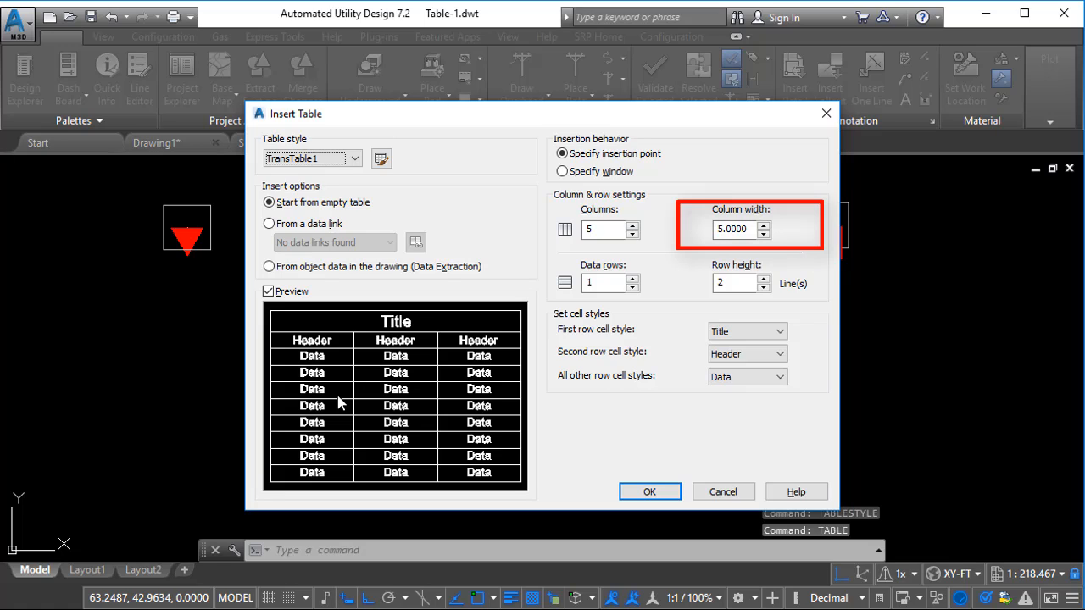
left_click_drag(750, 229, 711, 241)
type("3")
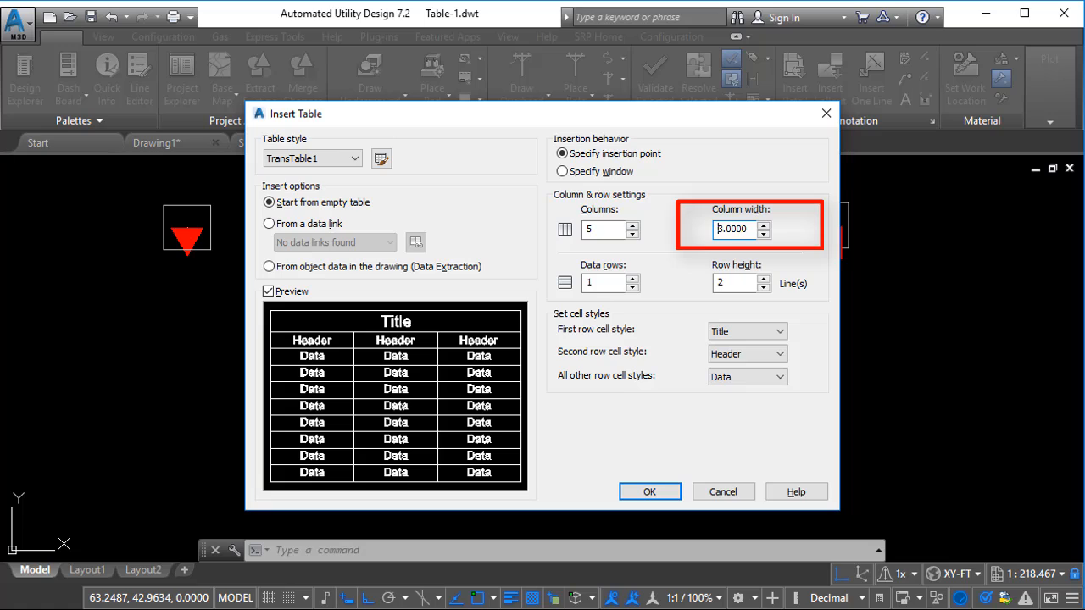
left_click(661, 492)
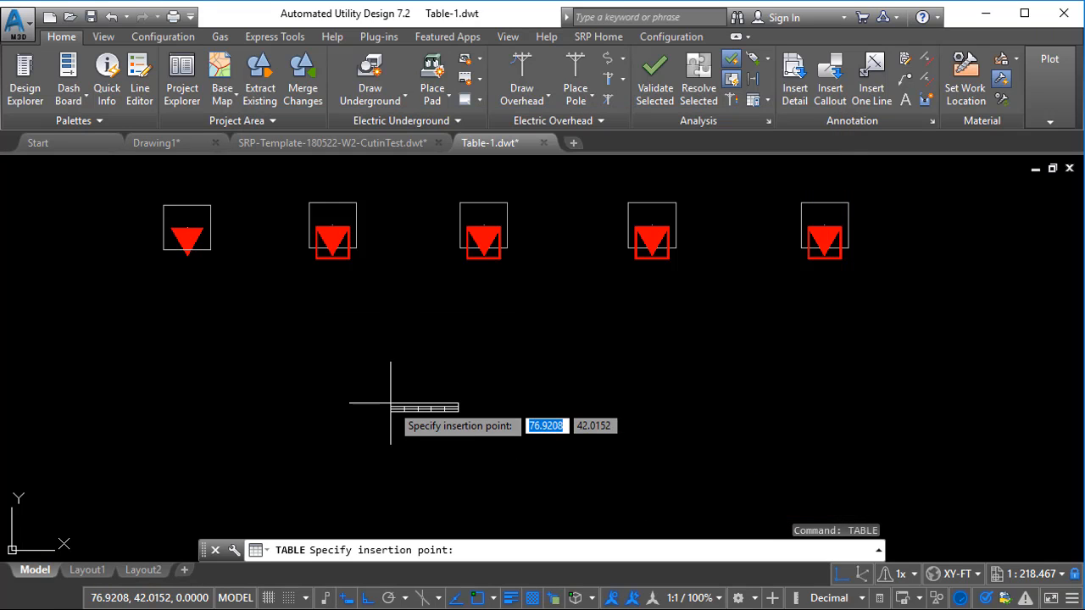
left_click(266, 331)
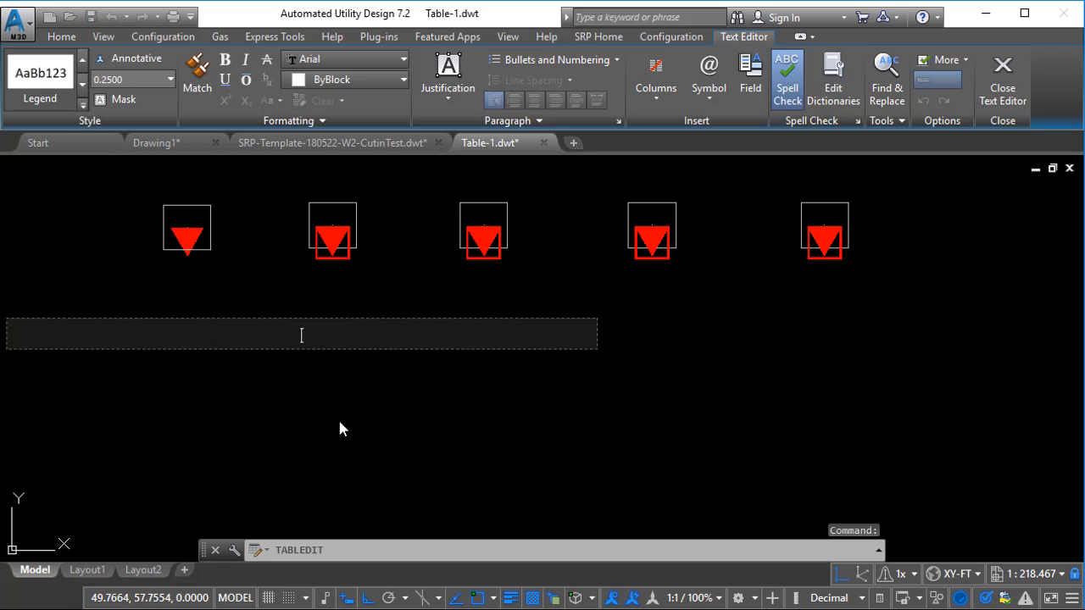
key("Escape")
key("Escape")
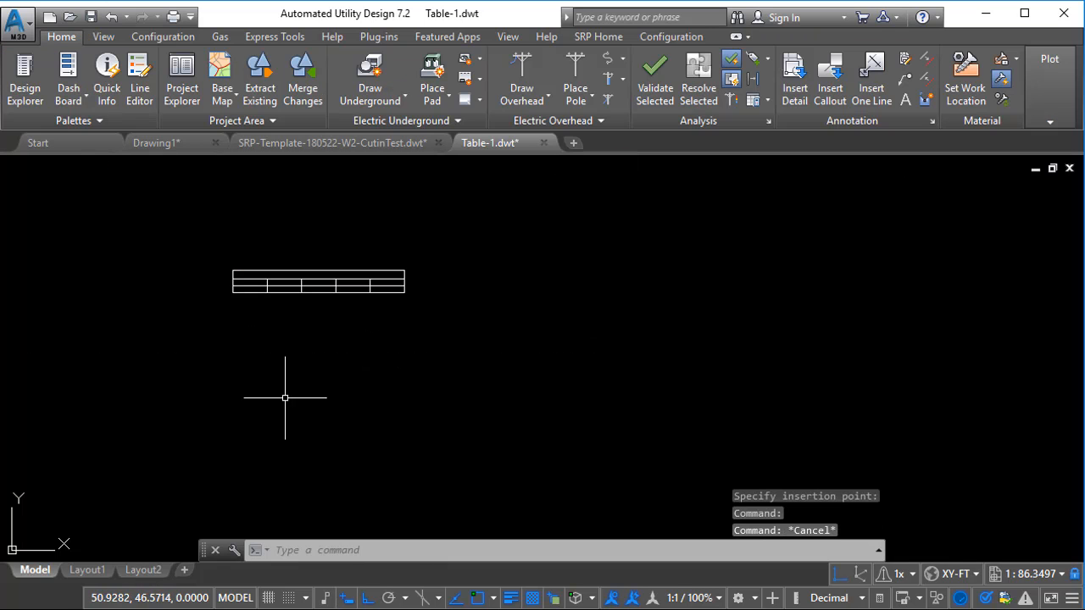
- Narrow table columns E and D to about half their width by shifting the D–E and C–D dividers toward the table's right edge
scroll(358, 341, "up", 4)
middle_click_drag(254, 364, 388, 490)
scroll(341, 468, "up", 4)
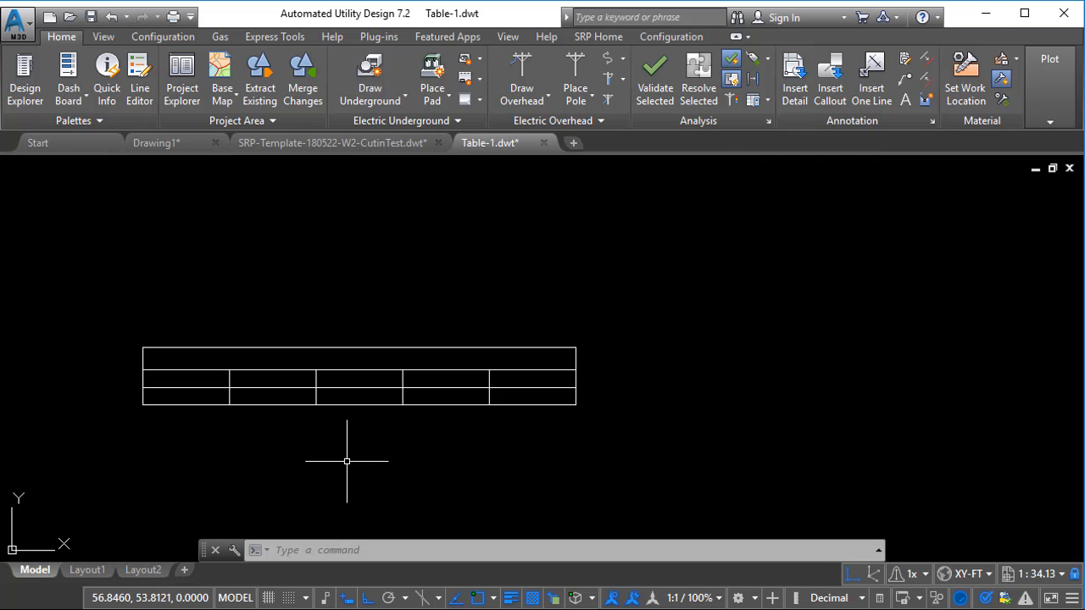
scroll(499, 438, "up", 2)
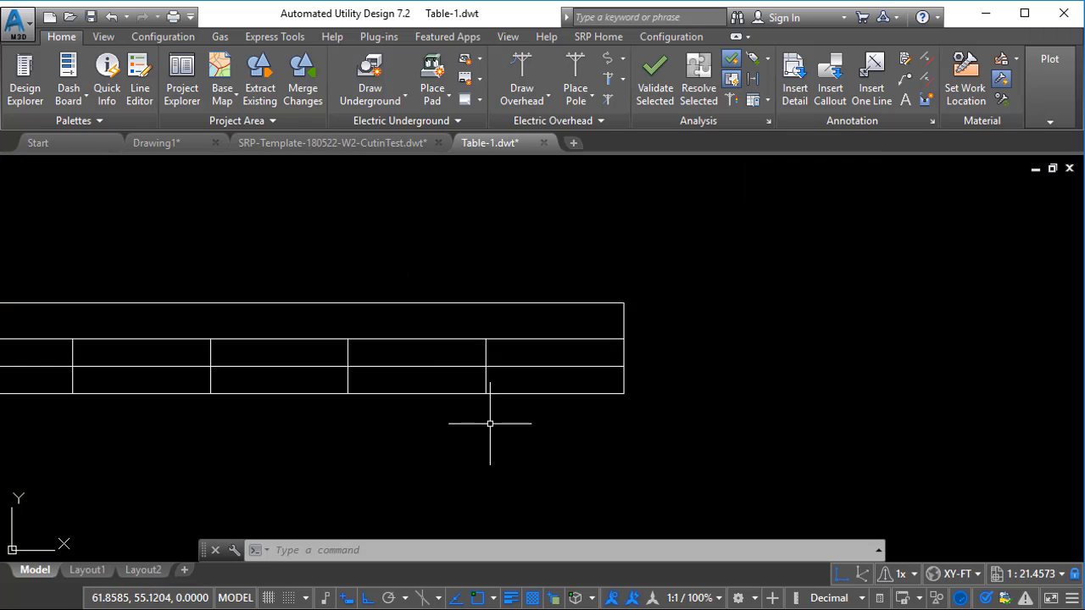
left_click(476, 333)
left_click(486, 338)
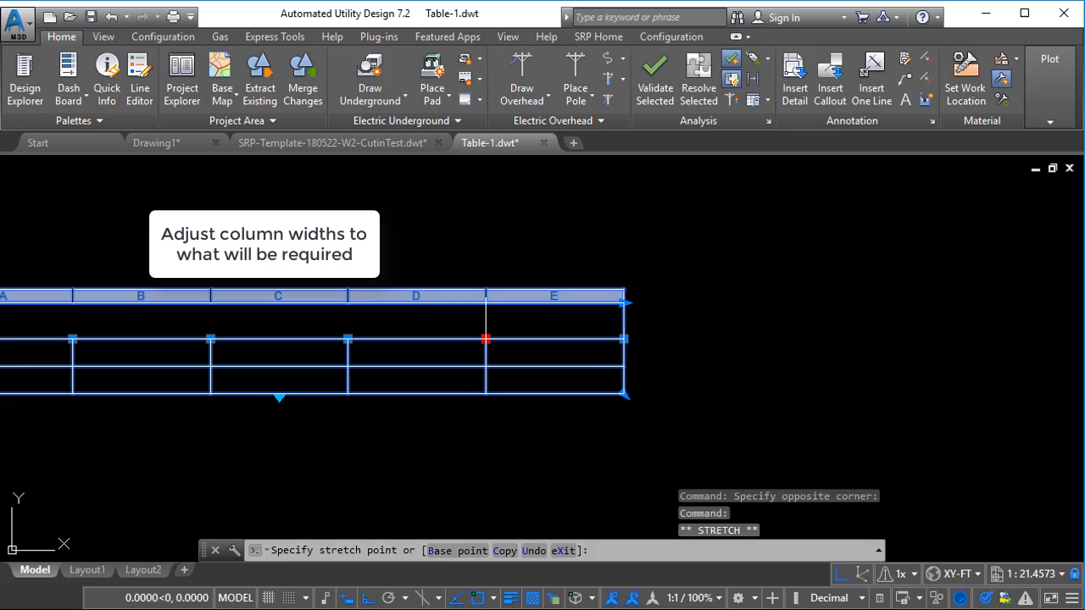
left_click(555, 338)
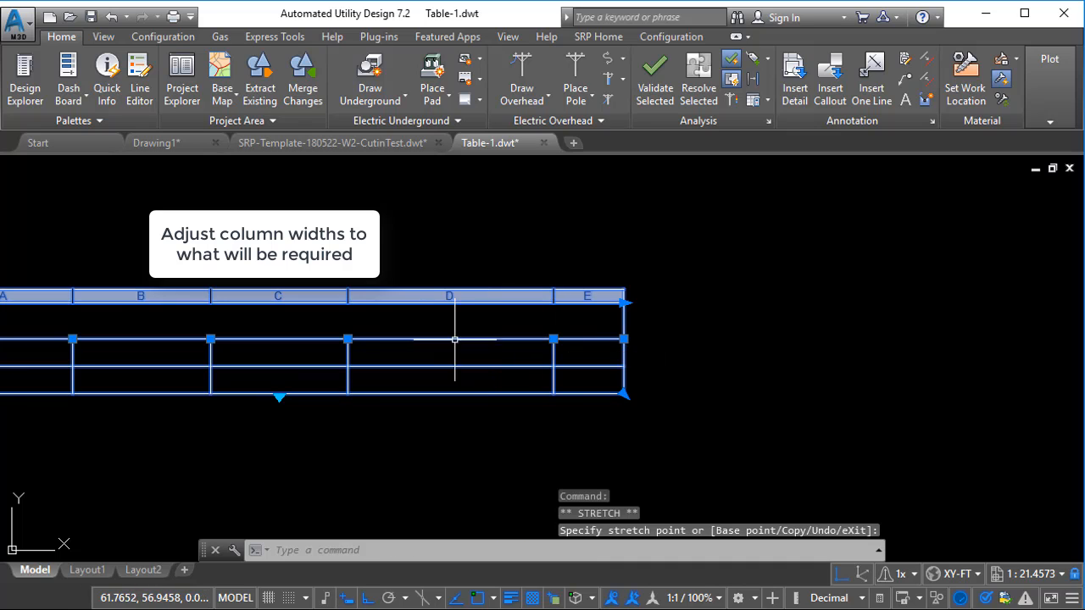
left_click(348, 338)
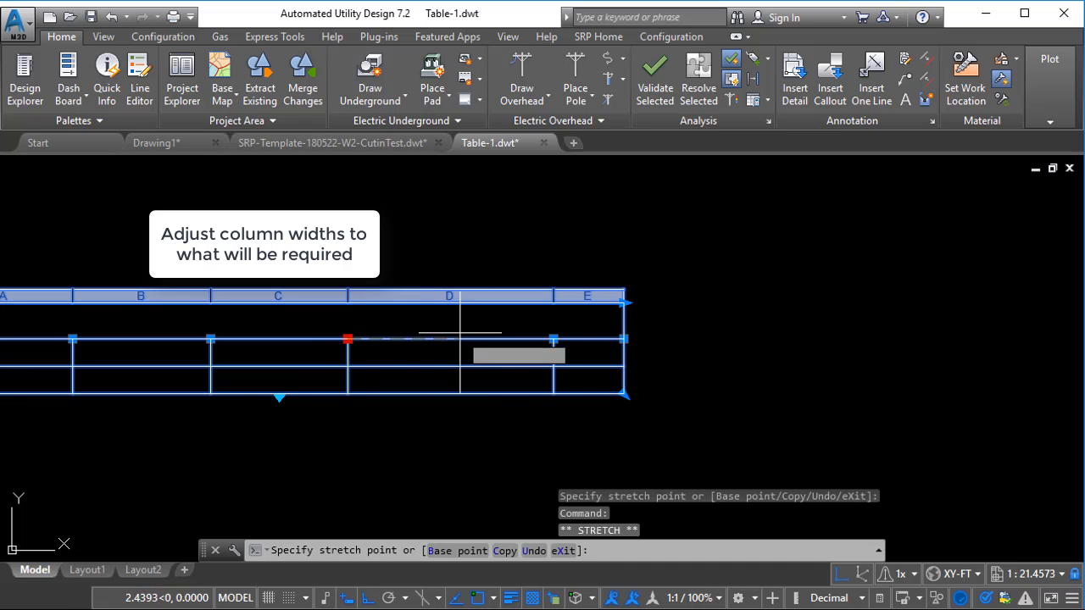
left_click(482, 338)
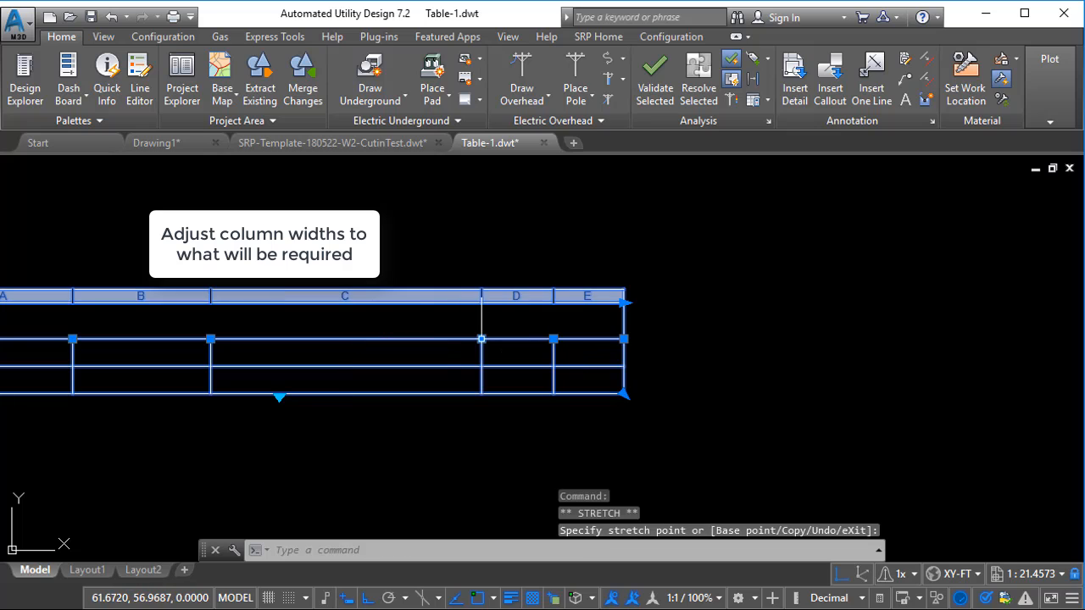
- Widen column B by shifting the B–C divider right and the A–B divider left, narrowing columns C and A, and deselect the table
left_click(210, 338)
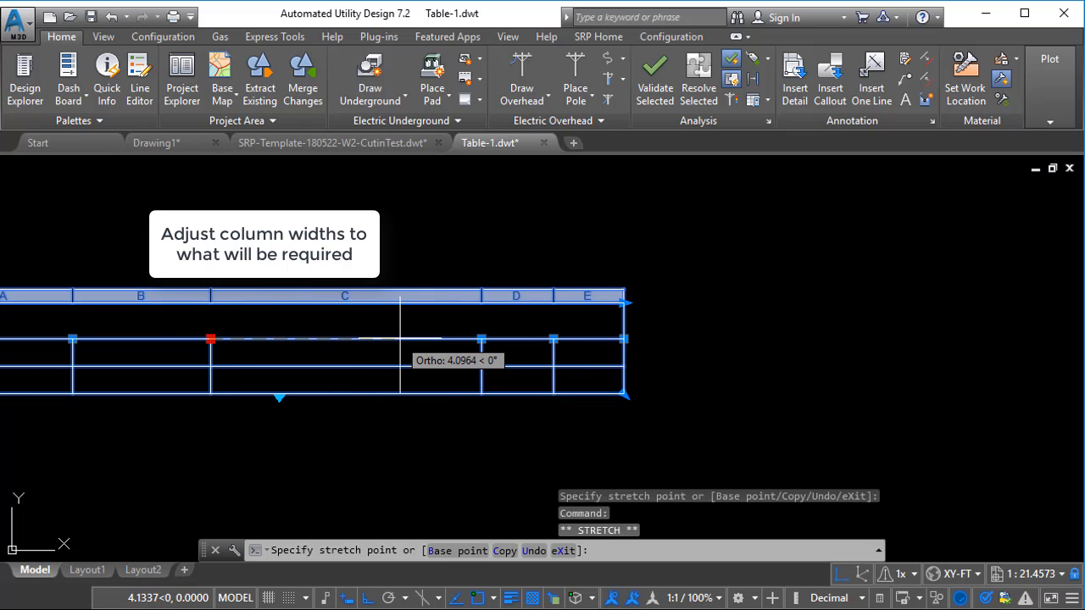
left_click(396, 336)
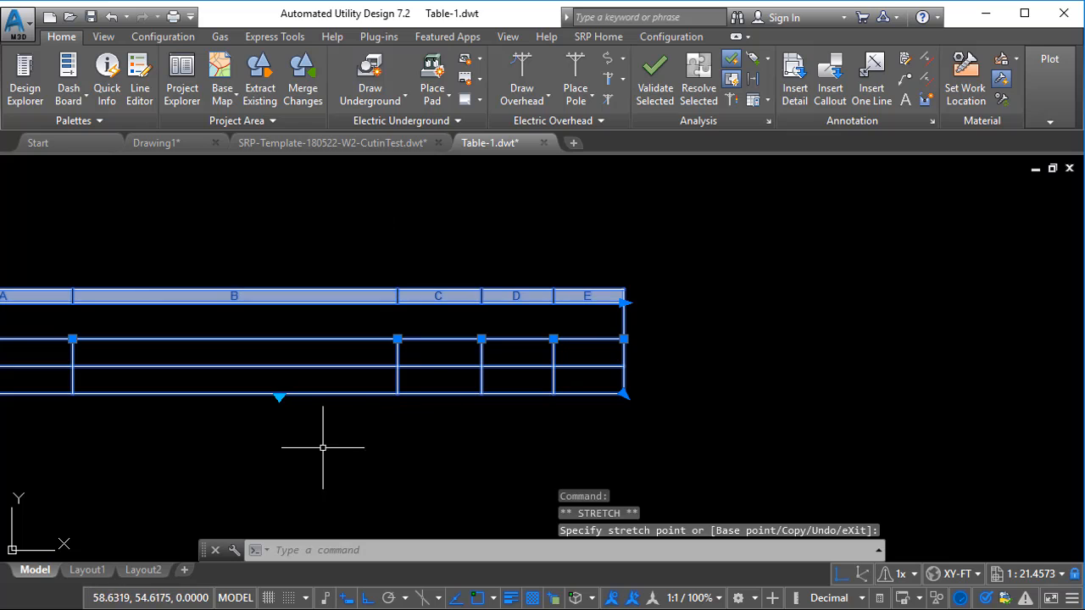
middle_click_drag(322, 444, 491, 443)
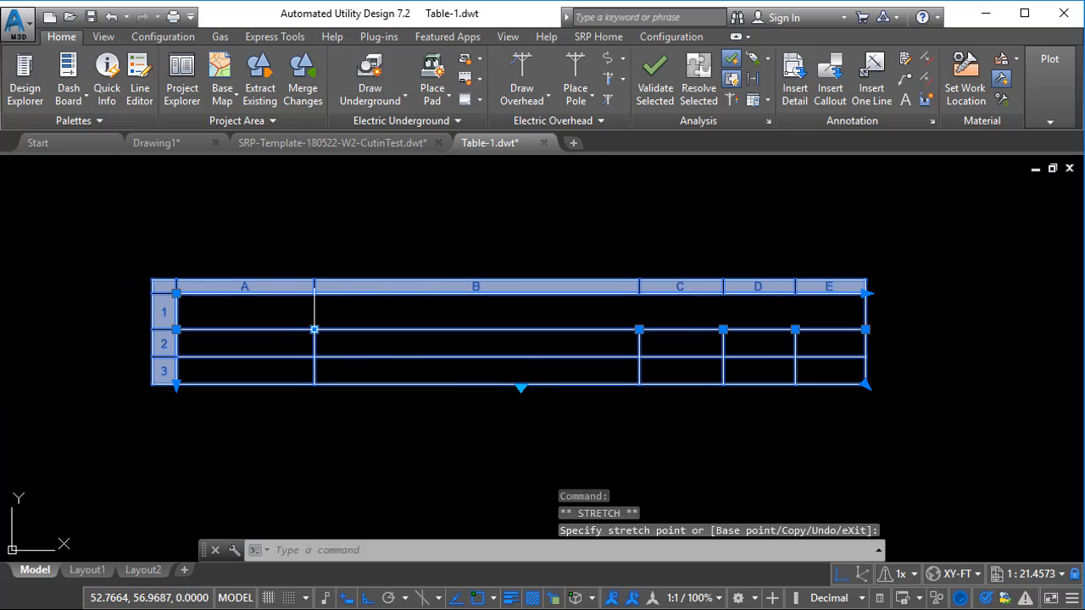
left_click(314, 329)
left_click(277, 339)
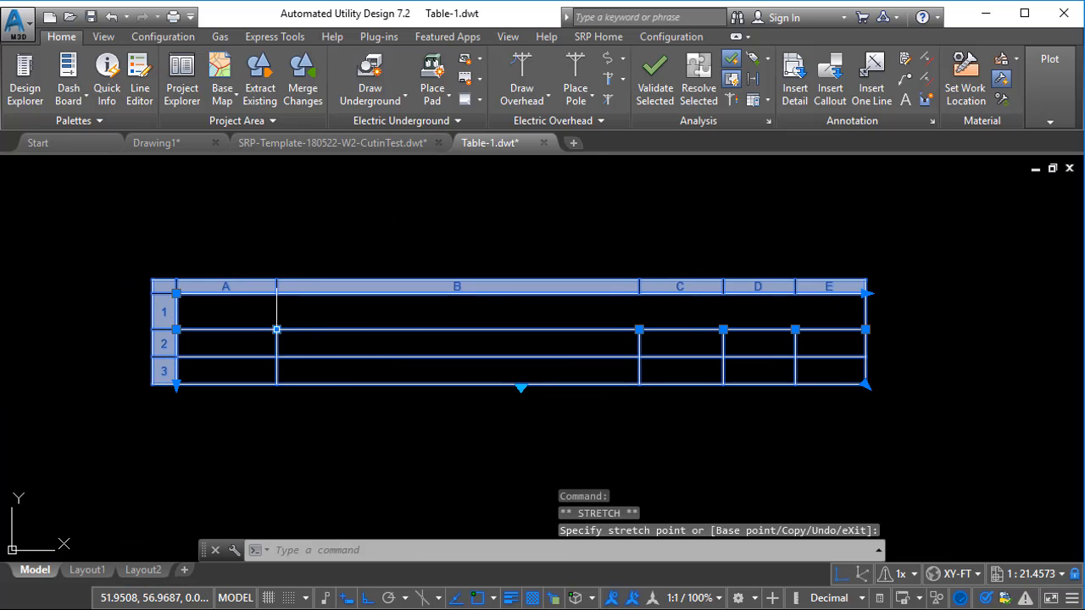
left_click(309, 442)
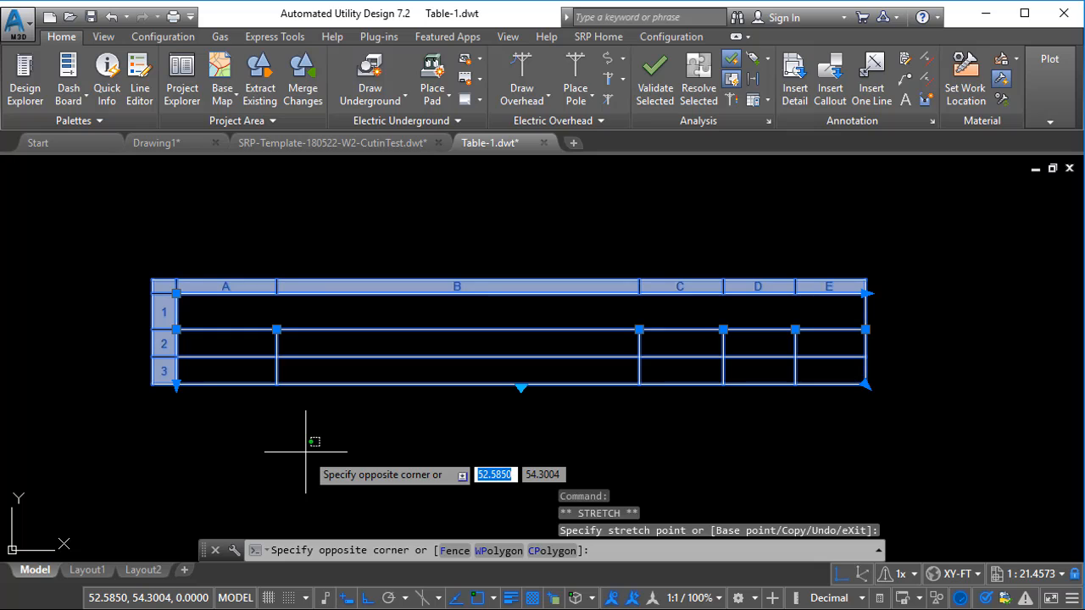
key("Escape")
key("Escape")
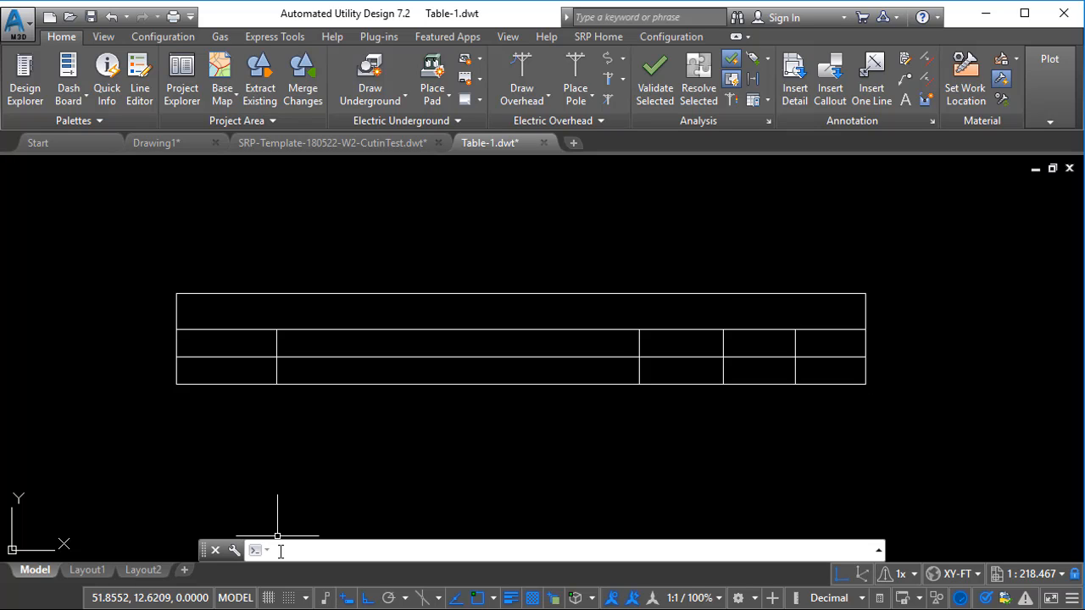
- Modify the TransTable1 table style to use the drawn five-column table as its starting table
type("TABLESTYLE")
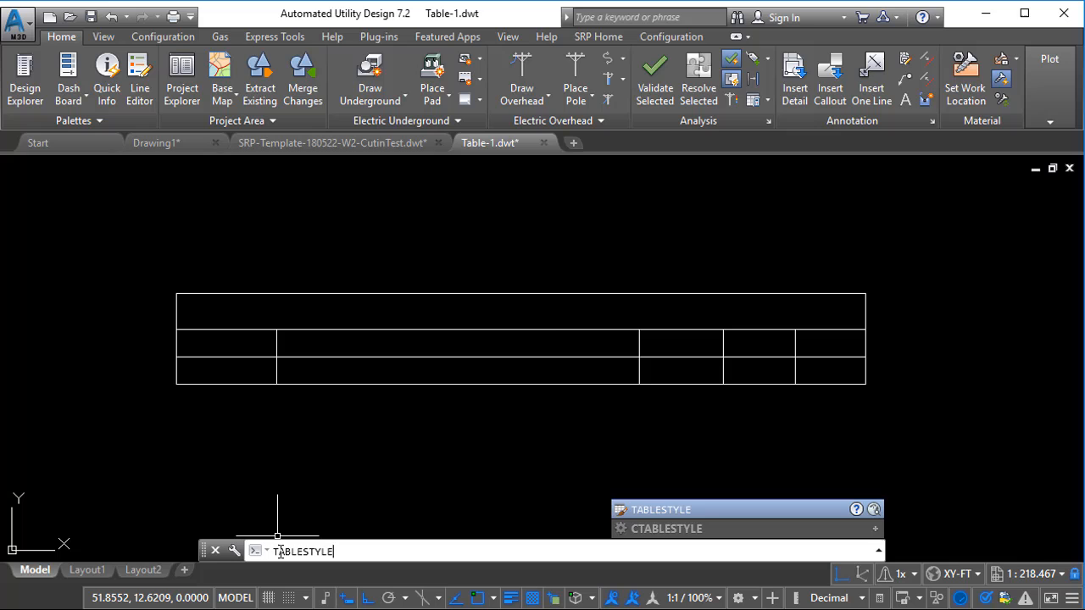
key("Return")
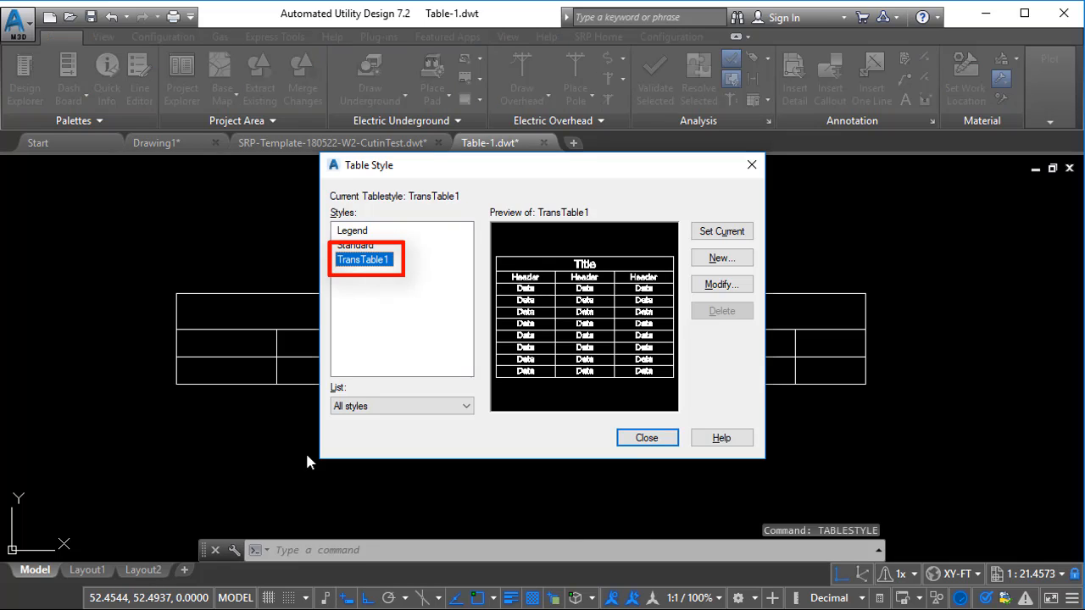
left_click(712, 287)
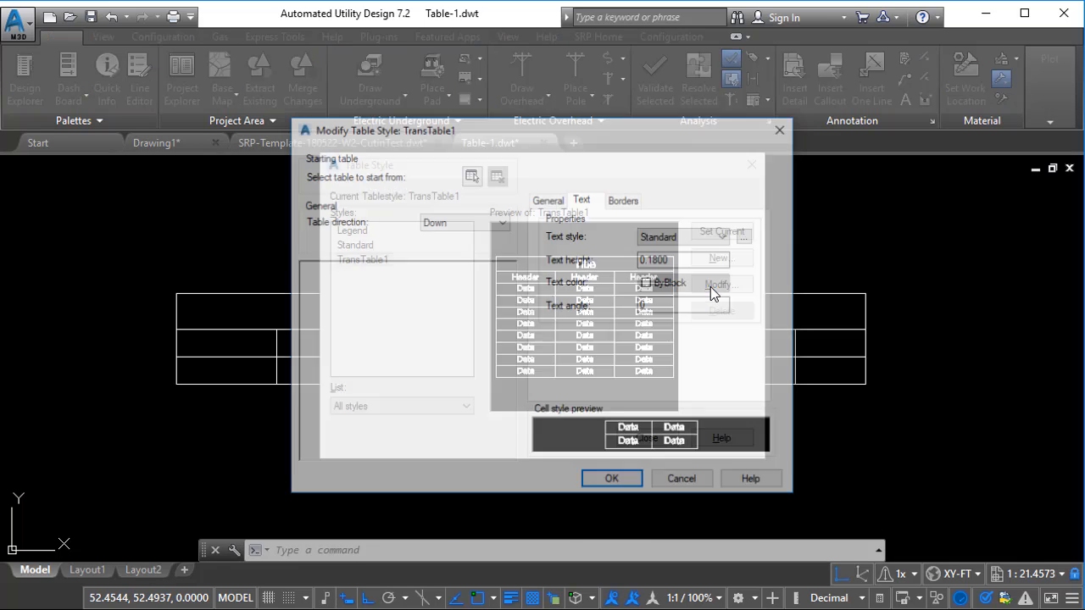
left_click(471, 175)
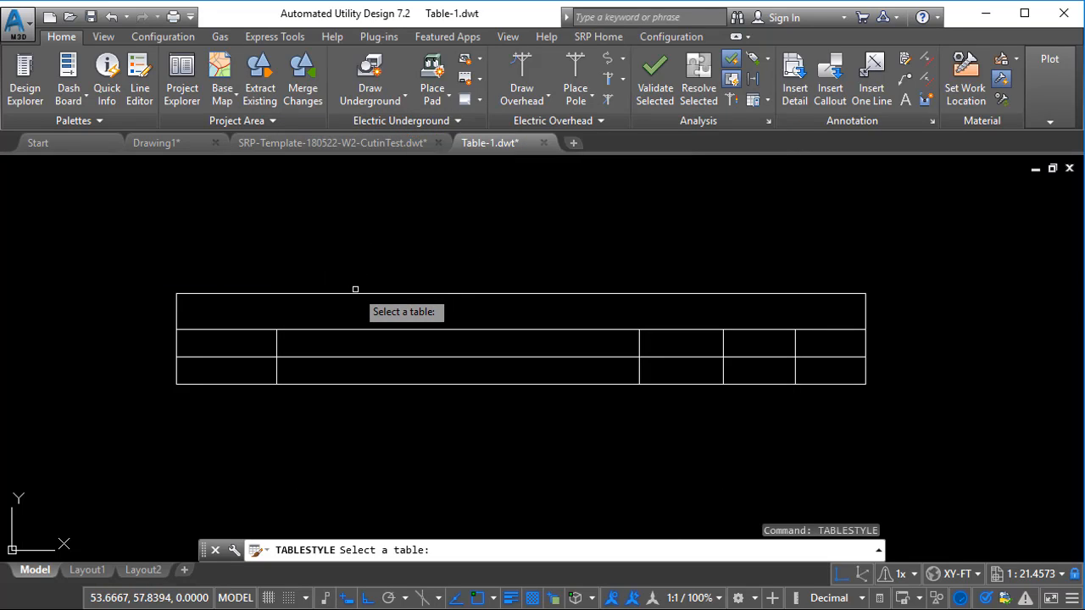
left_click(355, 292)
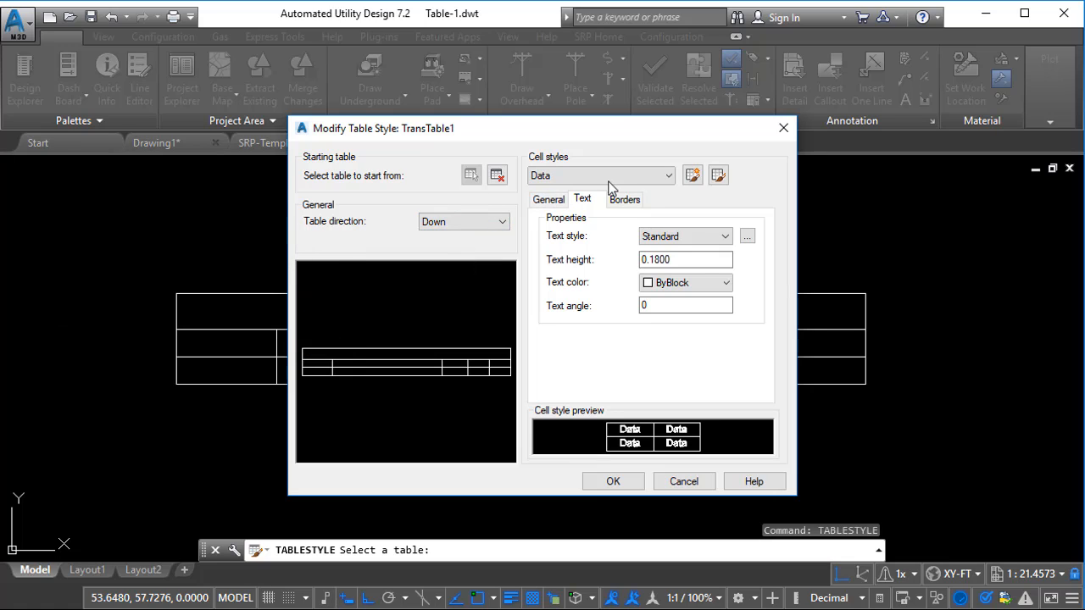
- Create a cell style named Data-Red based on Data in TransTable1 and set its text color to Red
left_click(669, 178)
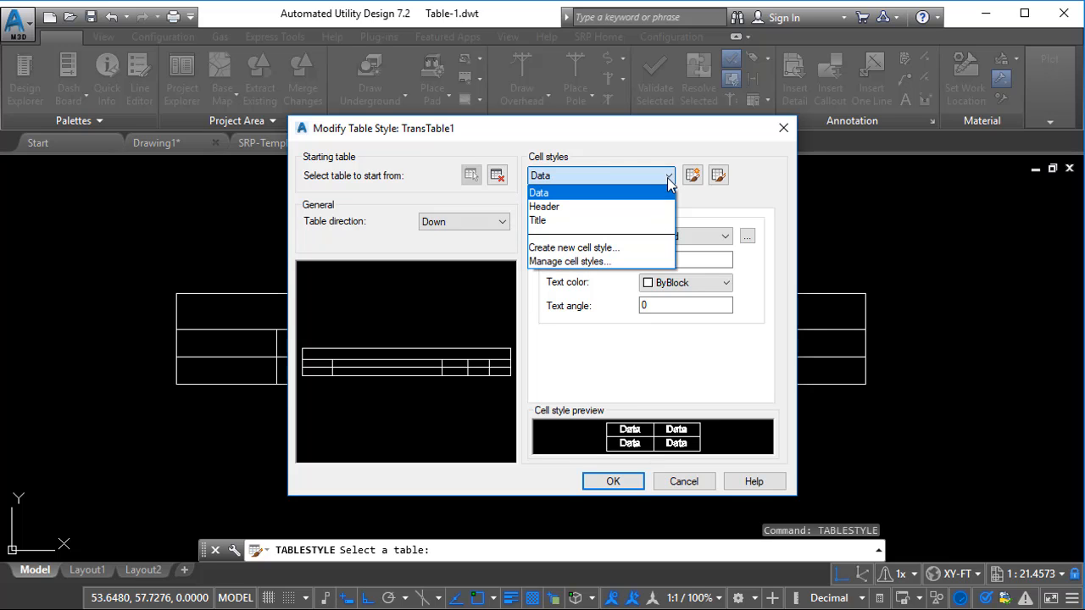
left_click(669, 178)
left_click(693, 175)
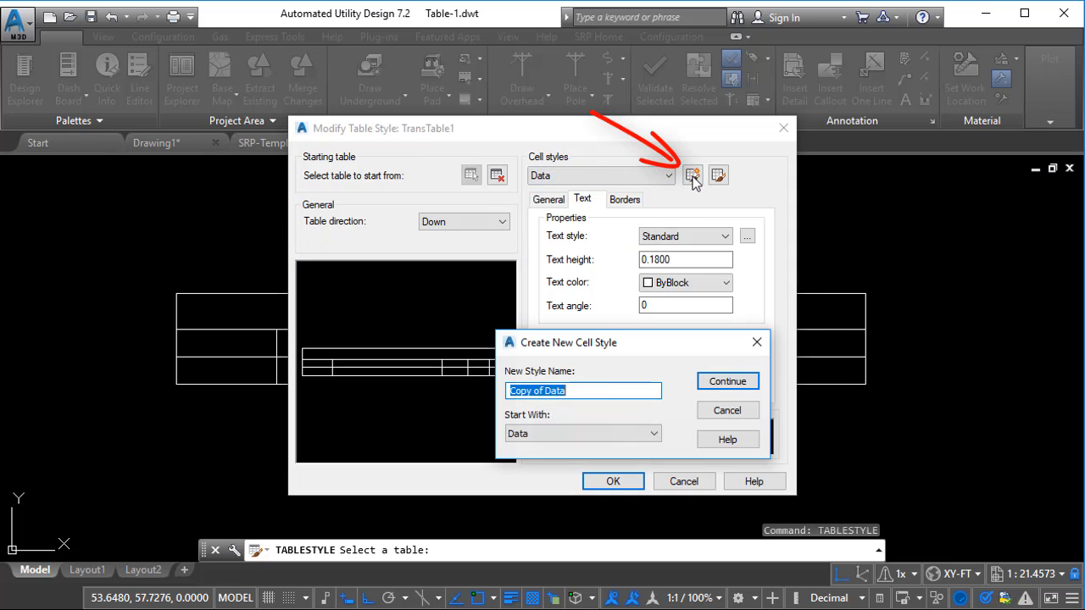
type("D")
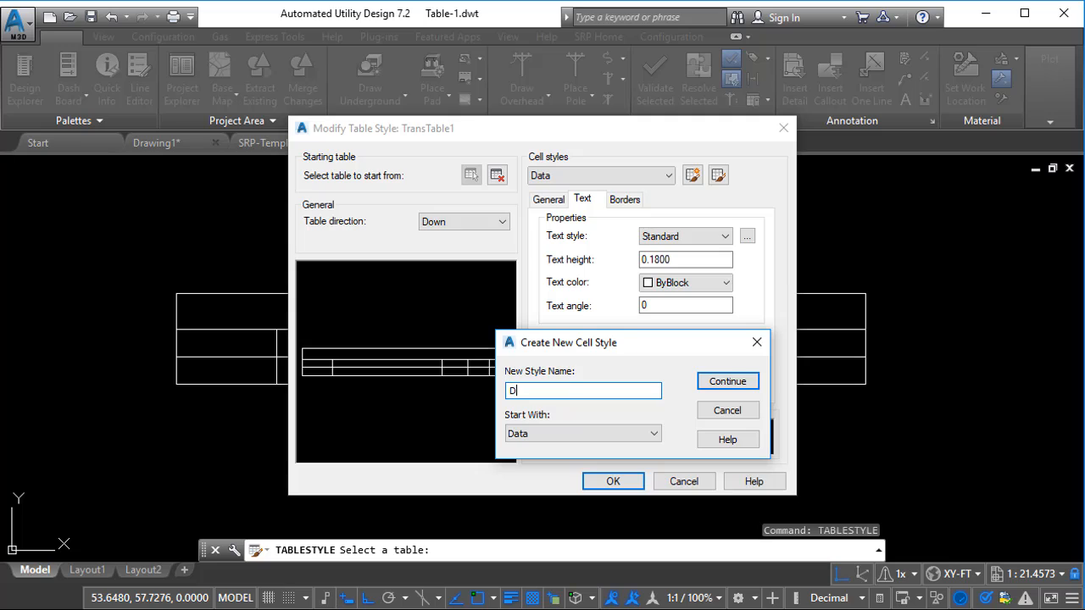
type("ata-Red")
left_click(728, 381)
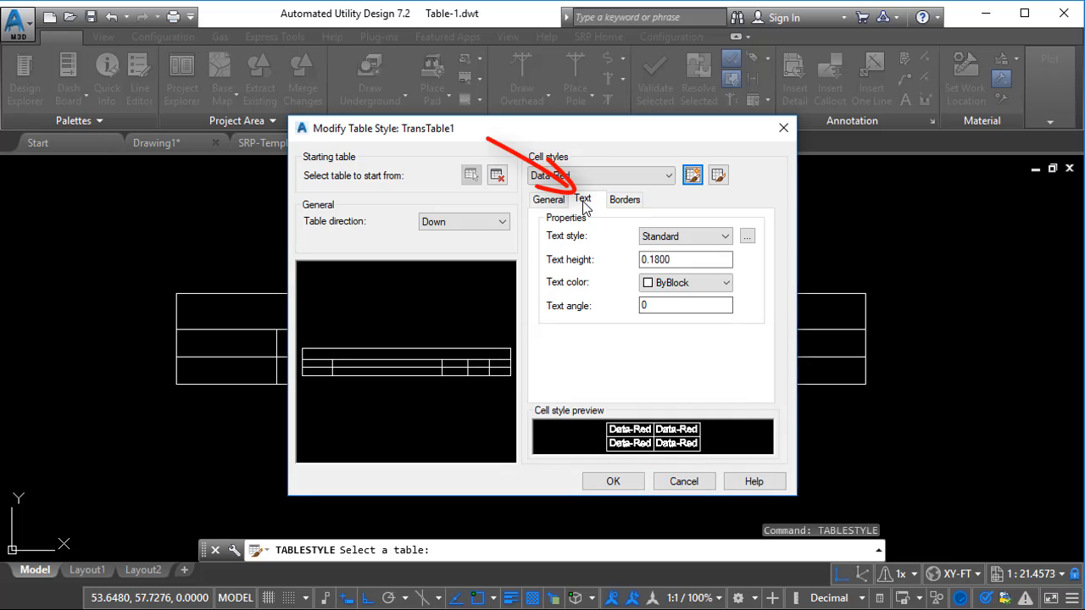
left_click(727, 284)
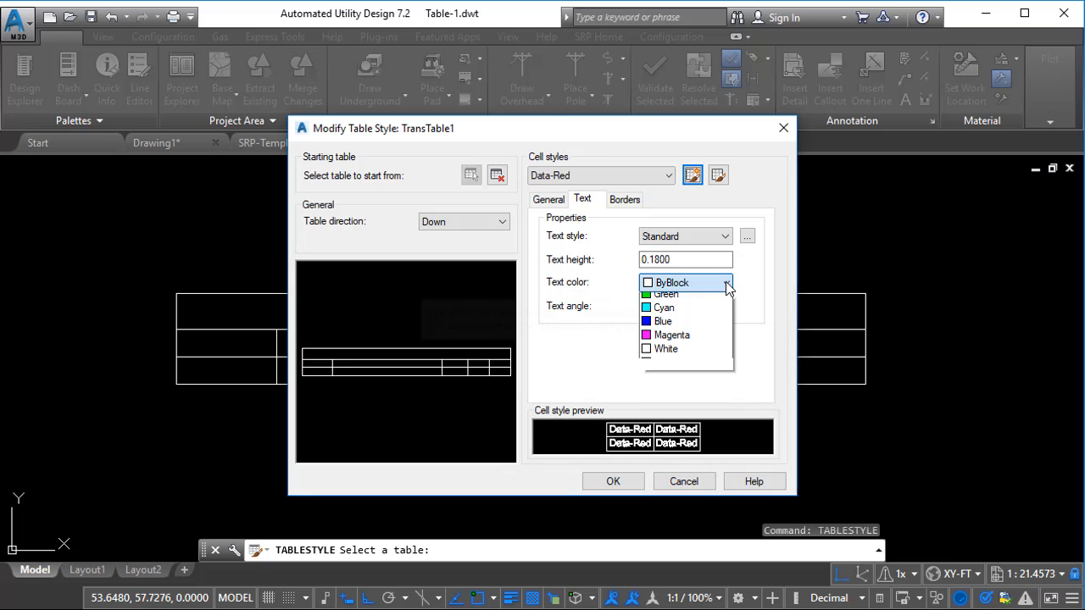
left_click(647, 330)
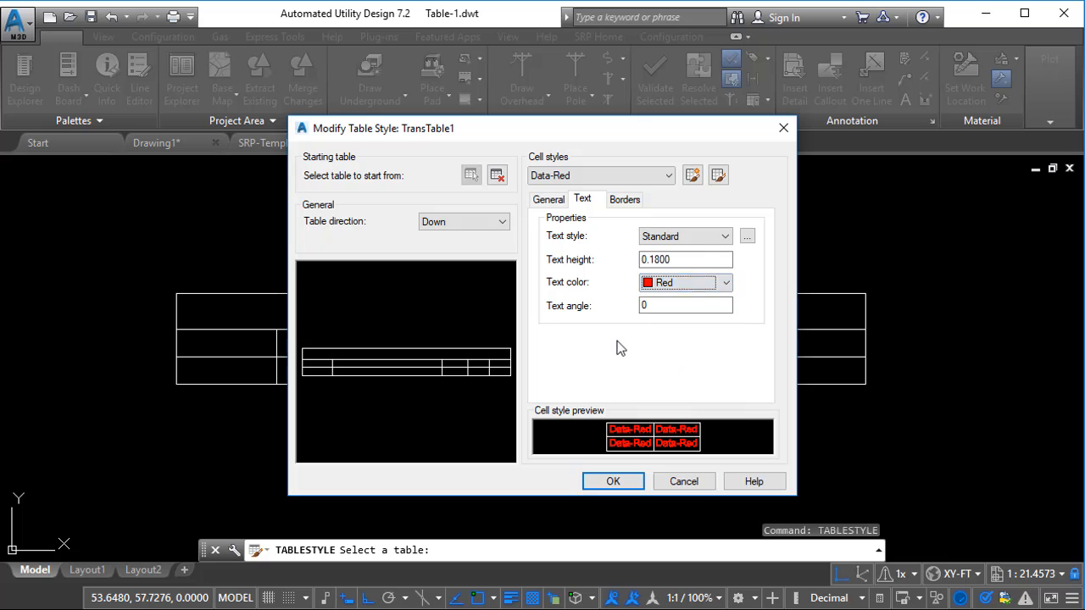
- Accept the TransTable1 cell style changes and close the table style manager
left_click(623, 482)
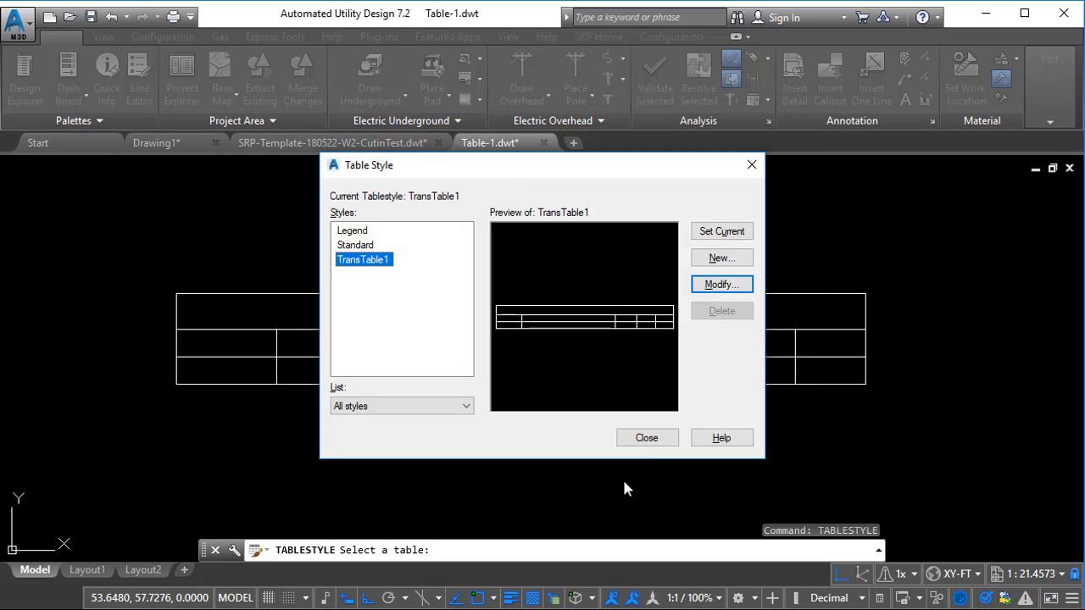
left_click(647, 439)
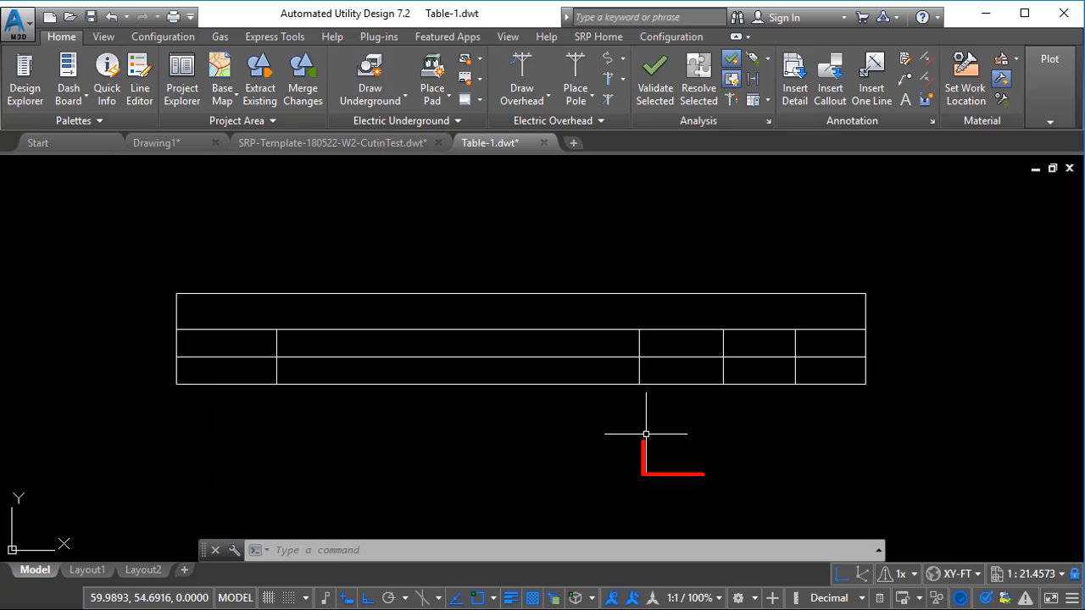
- Run AUDOPTIONS and add a new table layout named Transformer List
type("AUDOPTIONS")
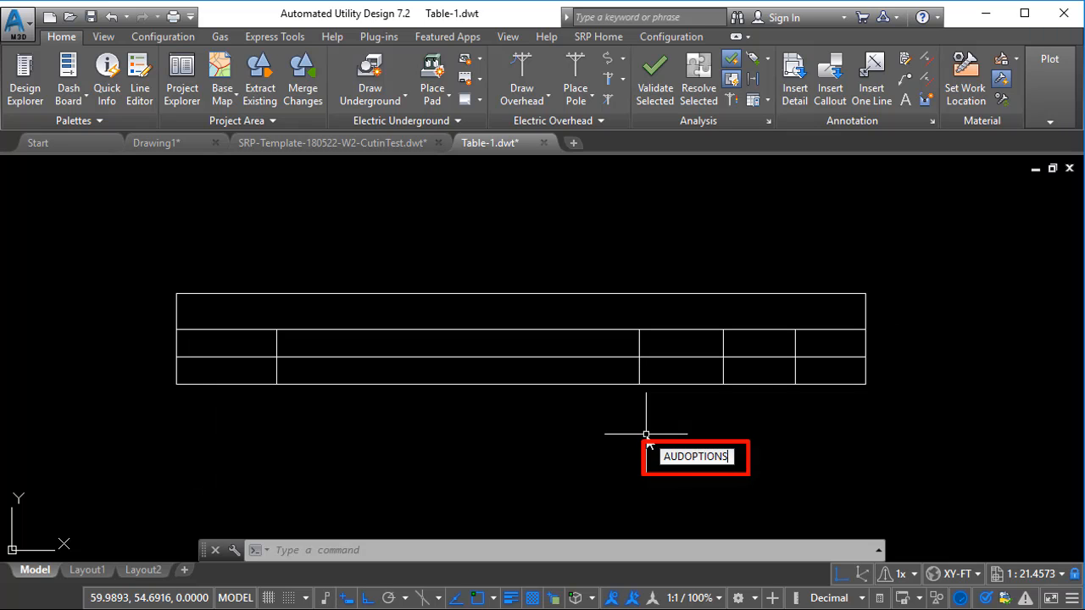
key("Return")
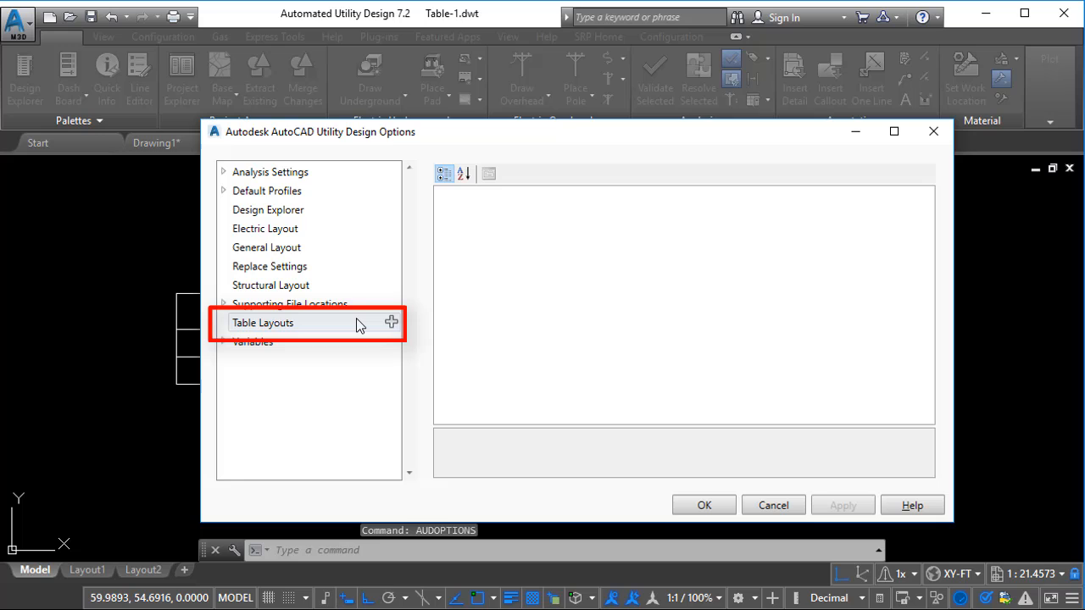
left_click(390, 322)
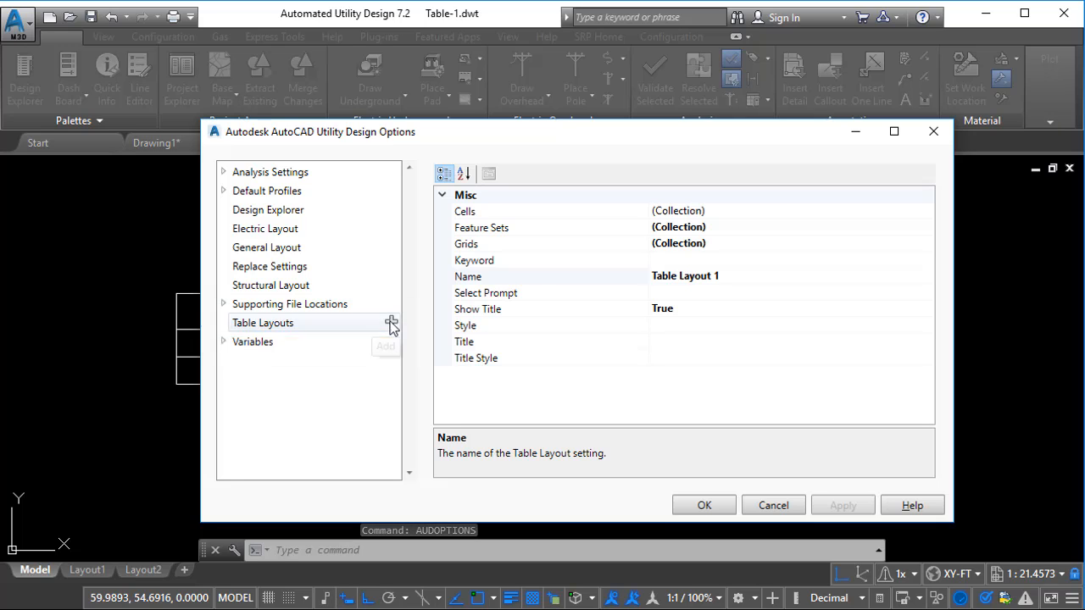
left_click(722, 278)
left_click_drag(734, 276, 636, 283)
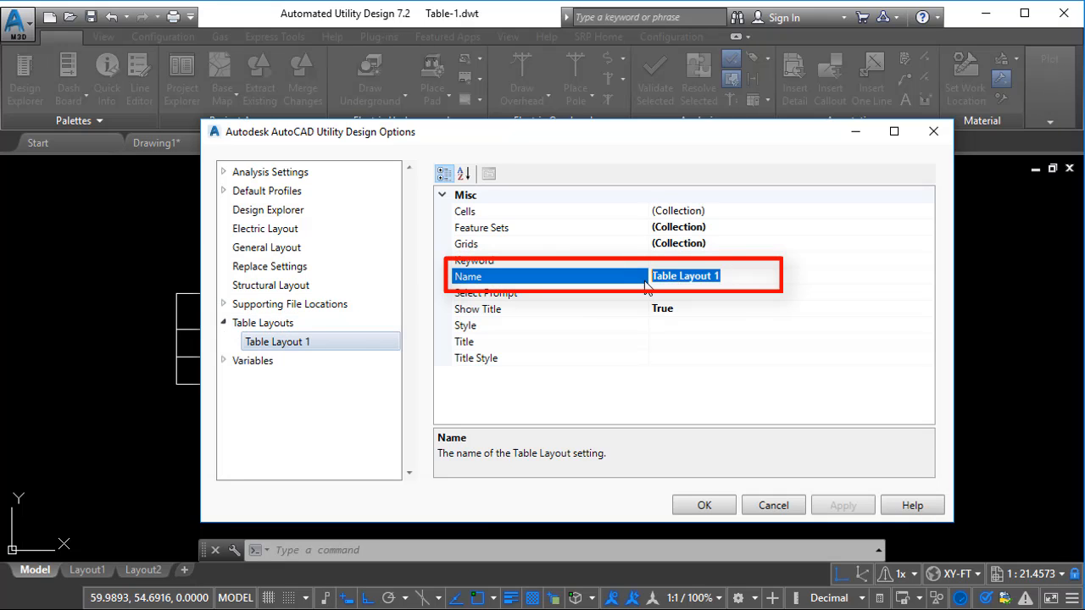
type("Transformer")
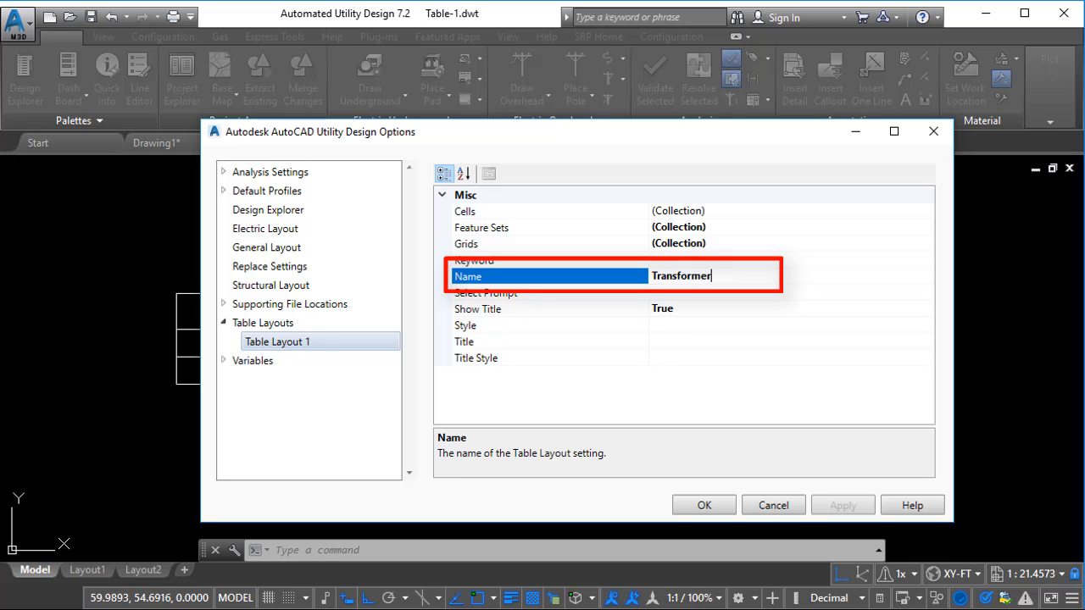
type(" List")
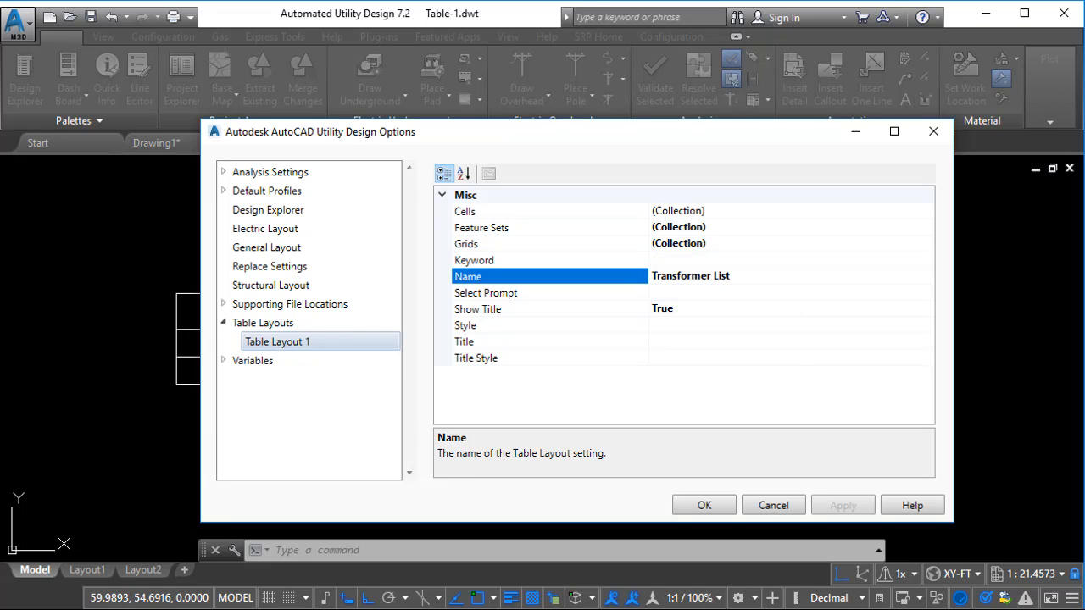
- Set the Transformer List layout's style to TransTable1
left_click(669, 327)
type("TransT")
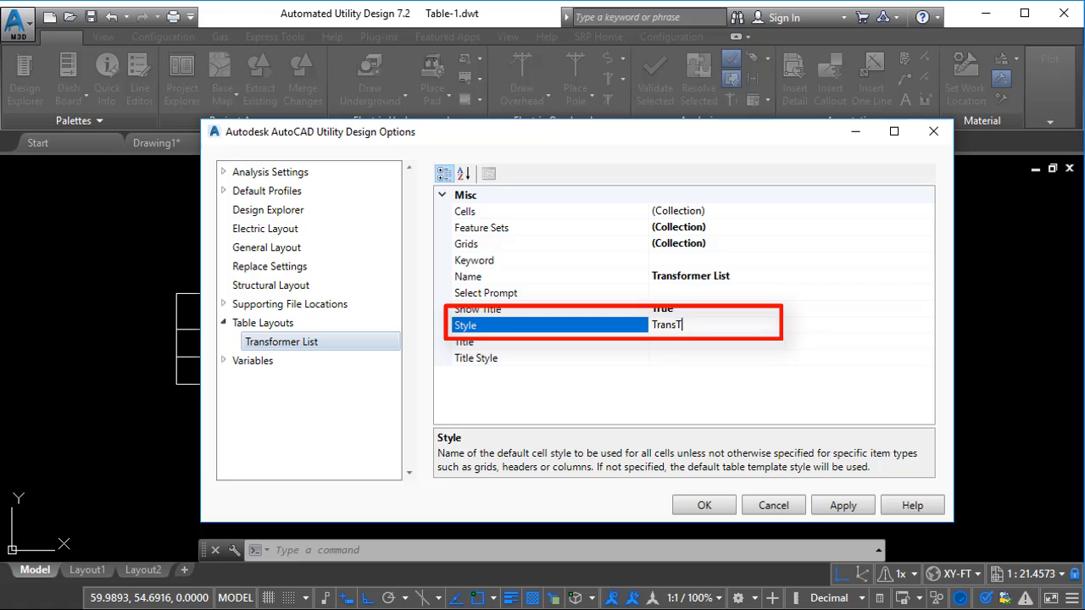
type("able1")
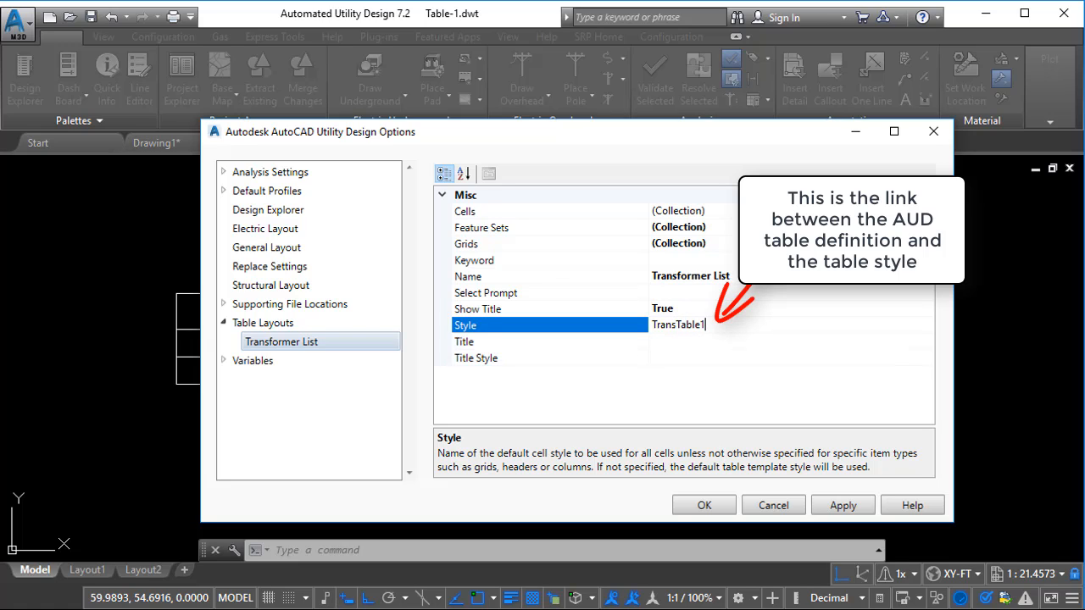
key("Return")
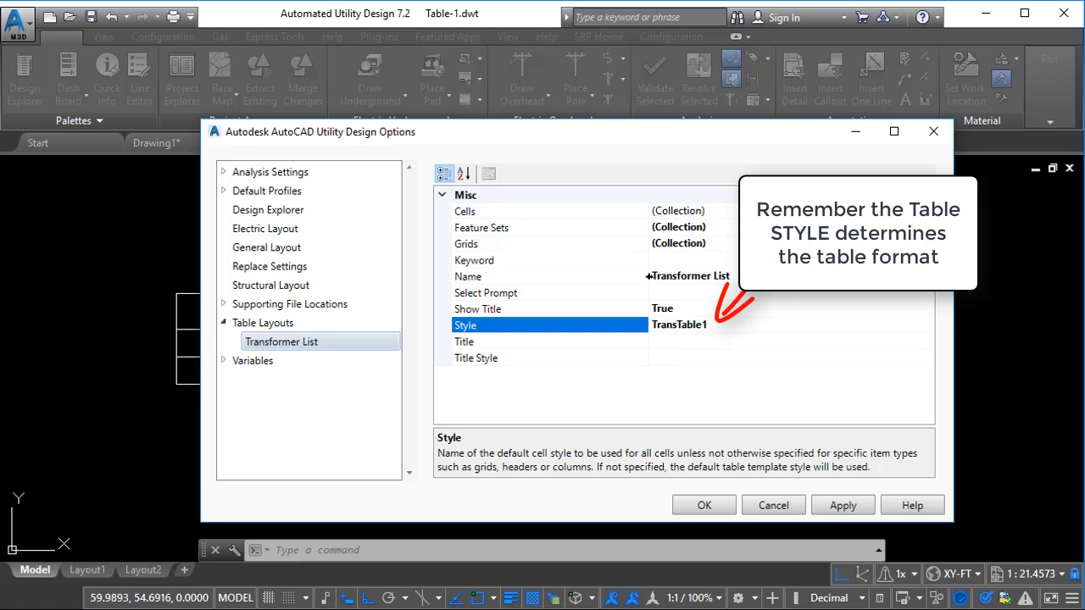
- Edit the feature sets of the Transformer List layout and rename the existing feature set to Transformers
left_click(734, 224)
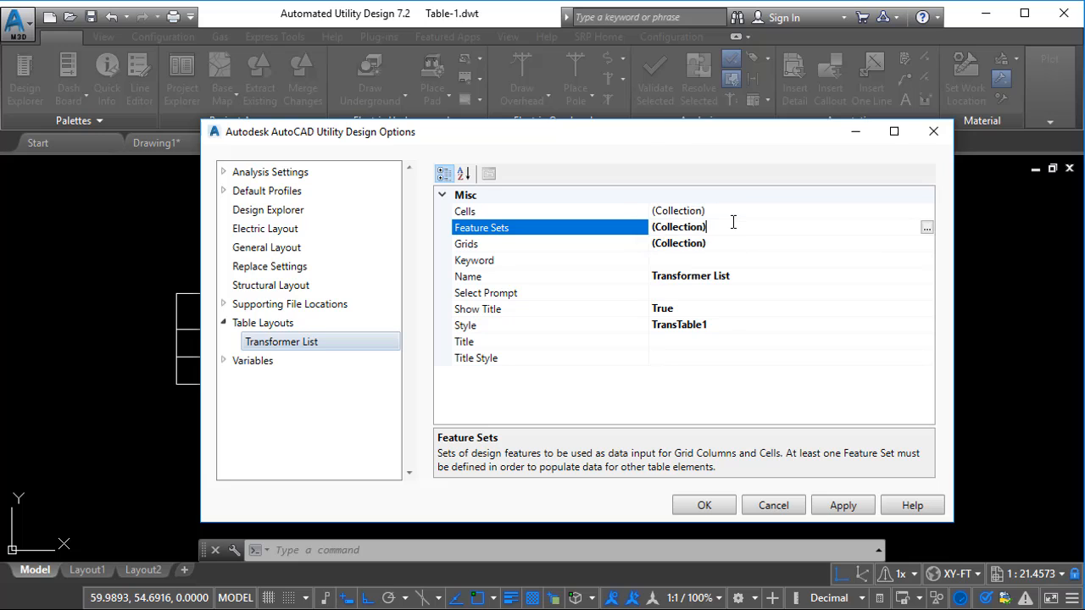
left_click(926, 228)
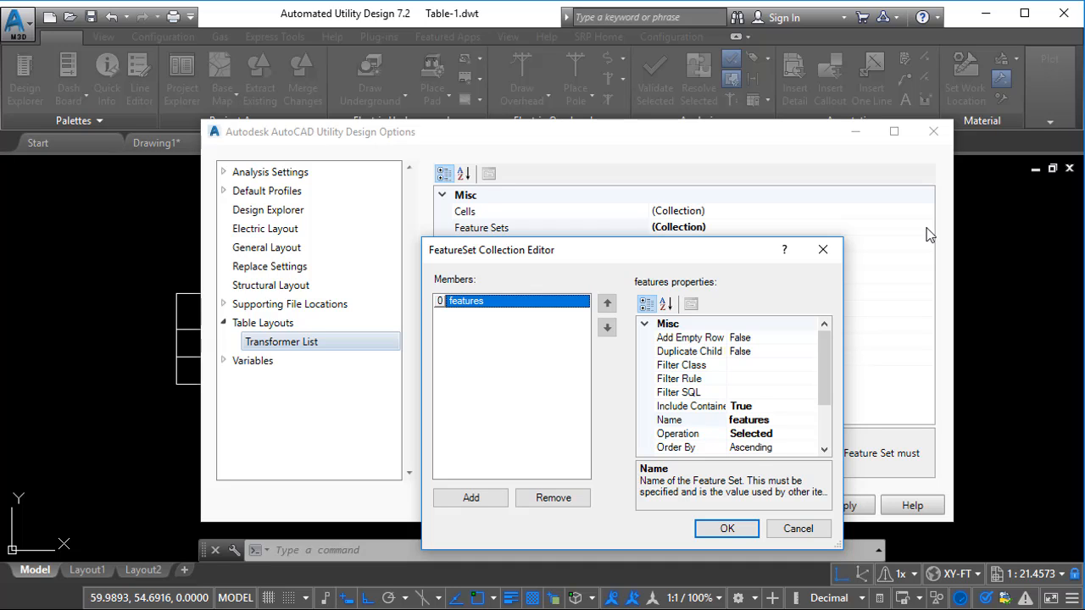
left_click_drag(847, 256, 981, 256)
left_click_drag(891, 240, 876, 162)
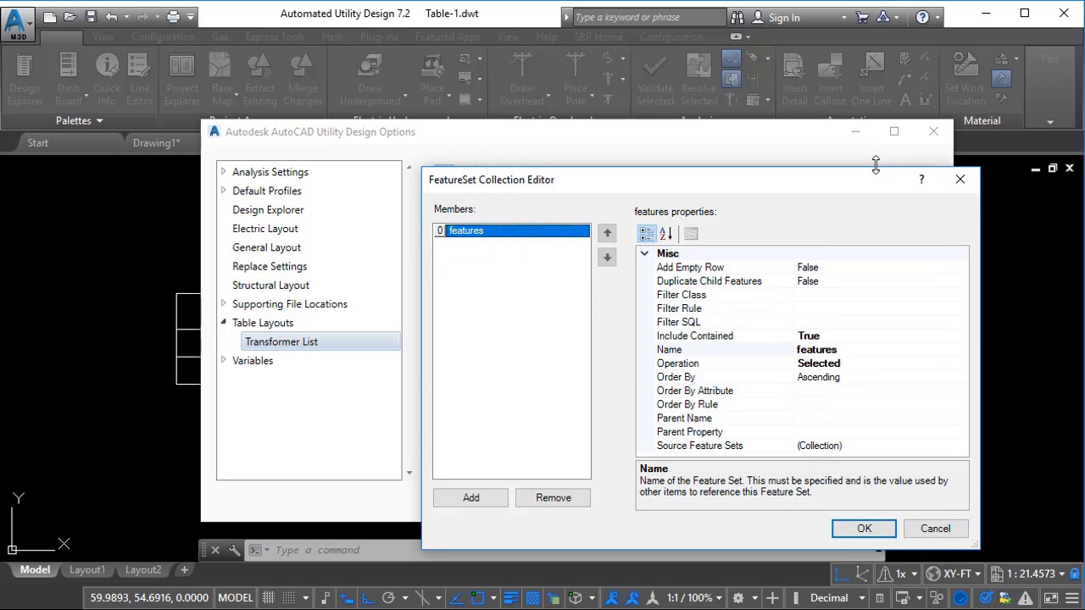
left_click(873, 340)
type("Transfor")
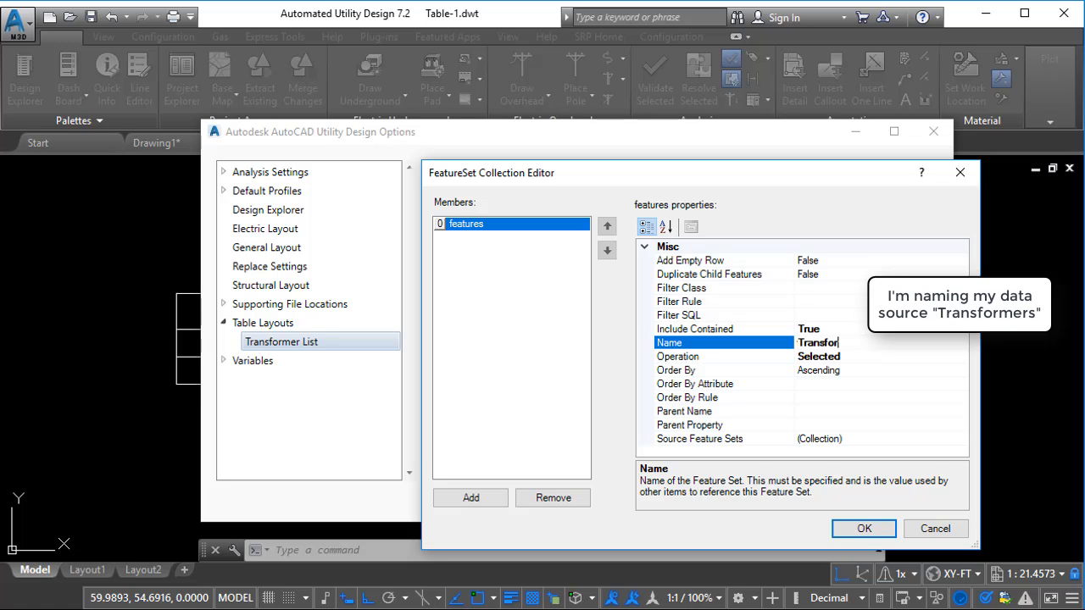
type("mers")
- Set the Transformers feature set's operation to Query and its filter class to EL_TRANSFORMER
left_click(959, 357)
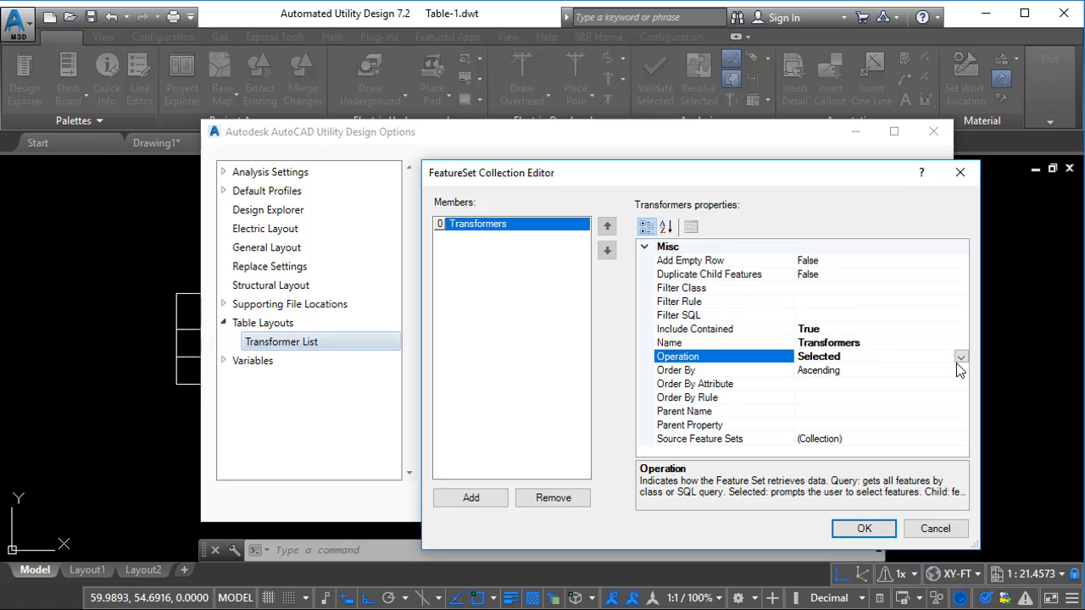
left_click(961, 357)
left_click(854, 379)
left_click(842, 289)
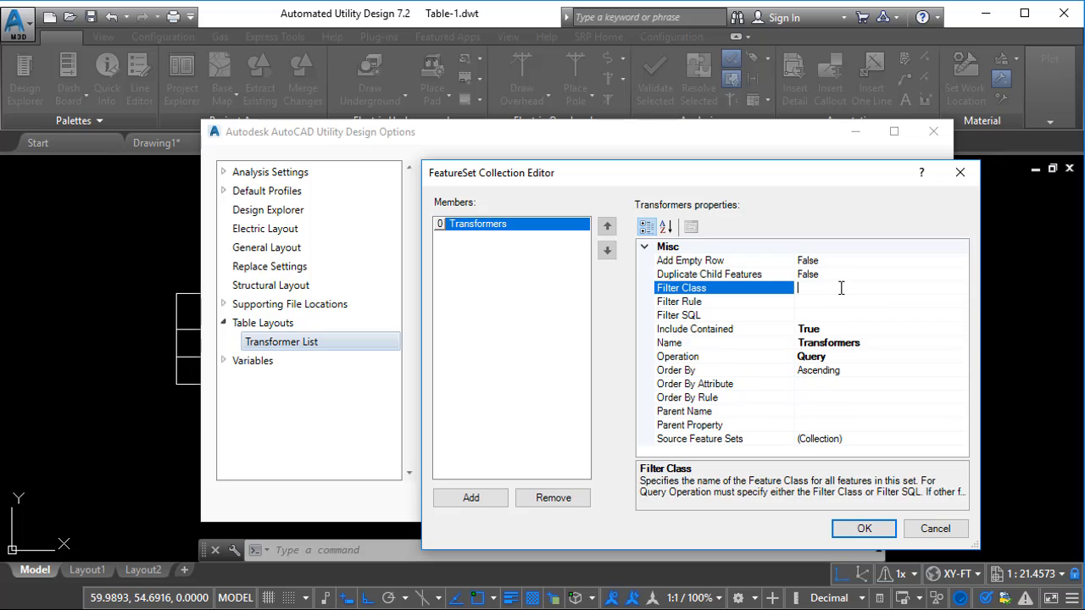
type("EL_TRANSFORMER")
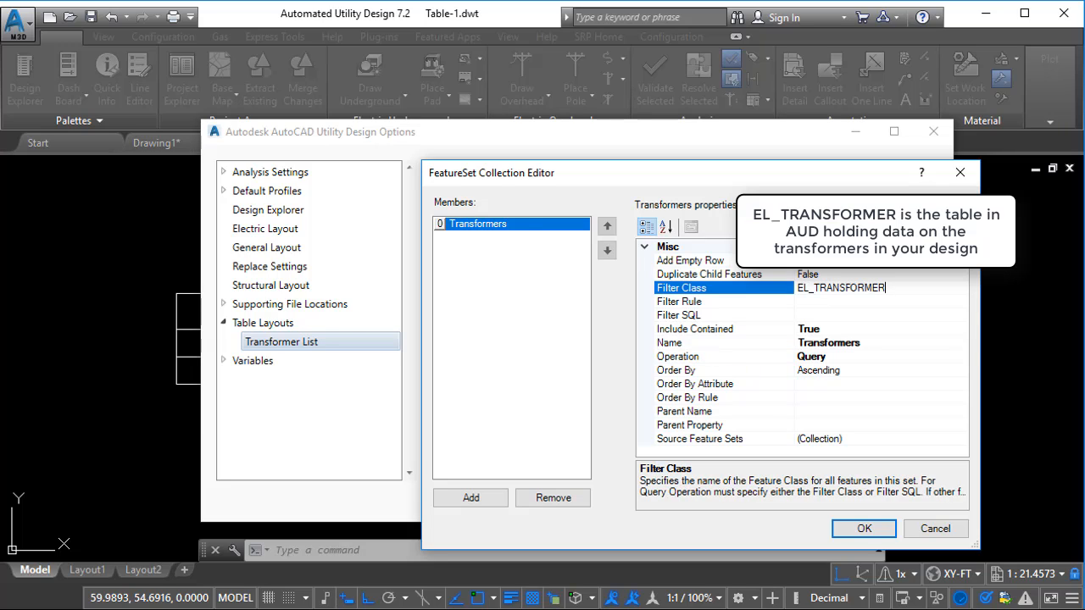
key("Return")
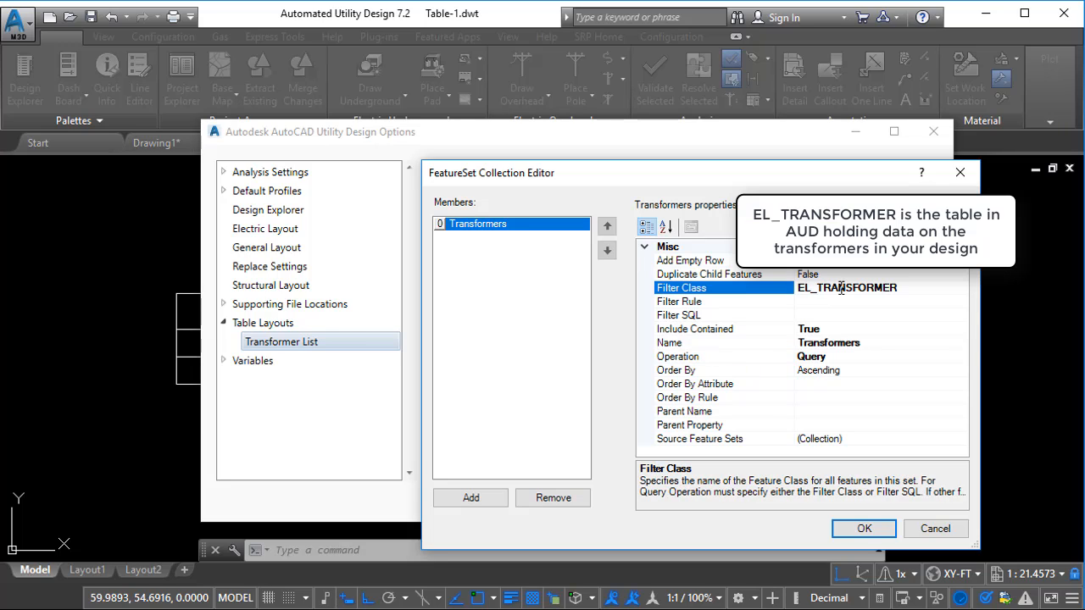
- Order the Transformers feature set by the attribute NAME_NUMBER and accept the feature set collection
left_click(842, 386)
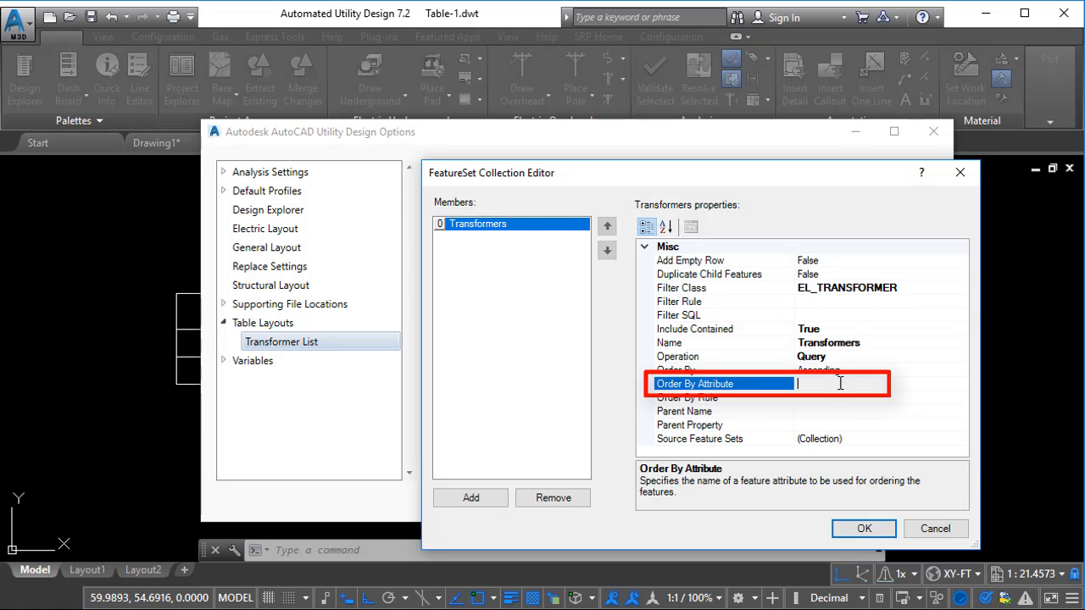
type("NAME_NUMBER")
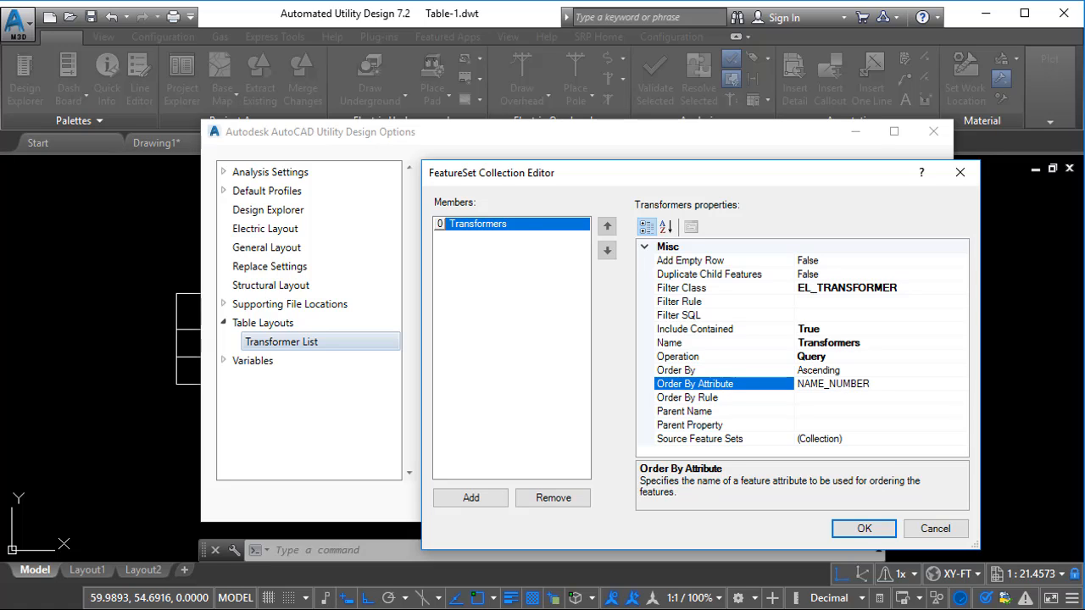
key("Return")
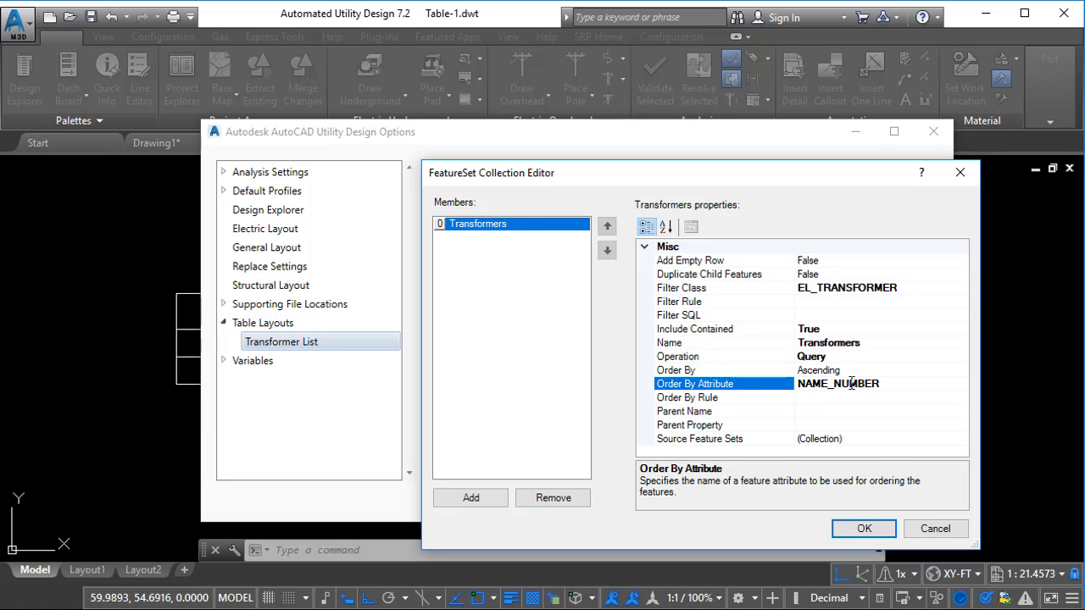
left_click(873, 529)
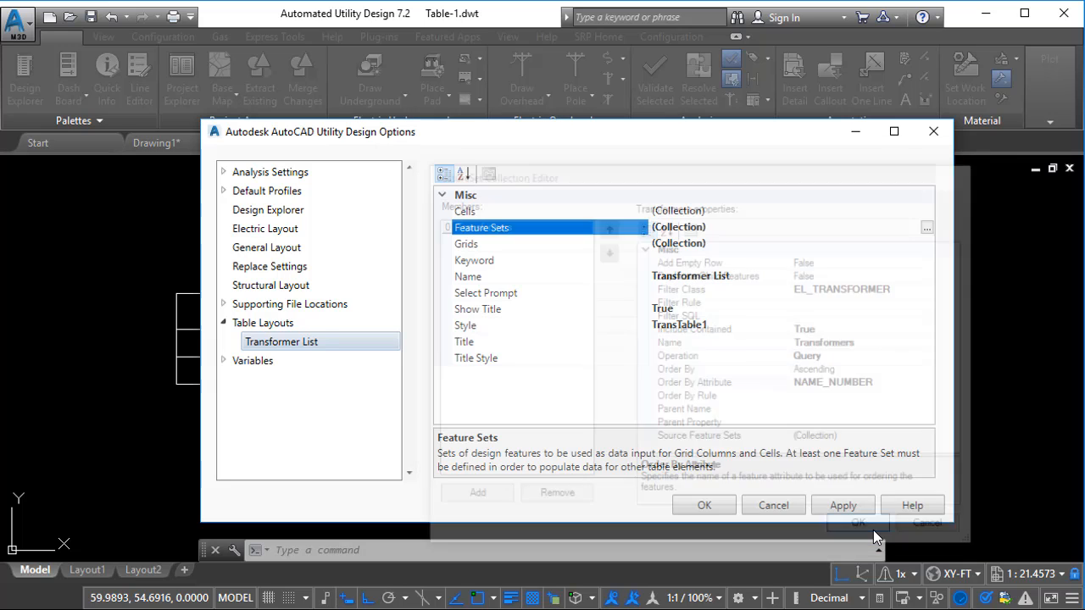
- Edit the columns of the layout's grid and set the first column's attribute value to NAME_NUMBER
left_click(727, 241)
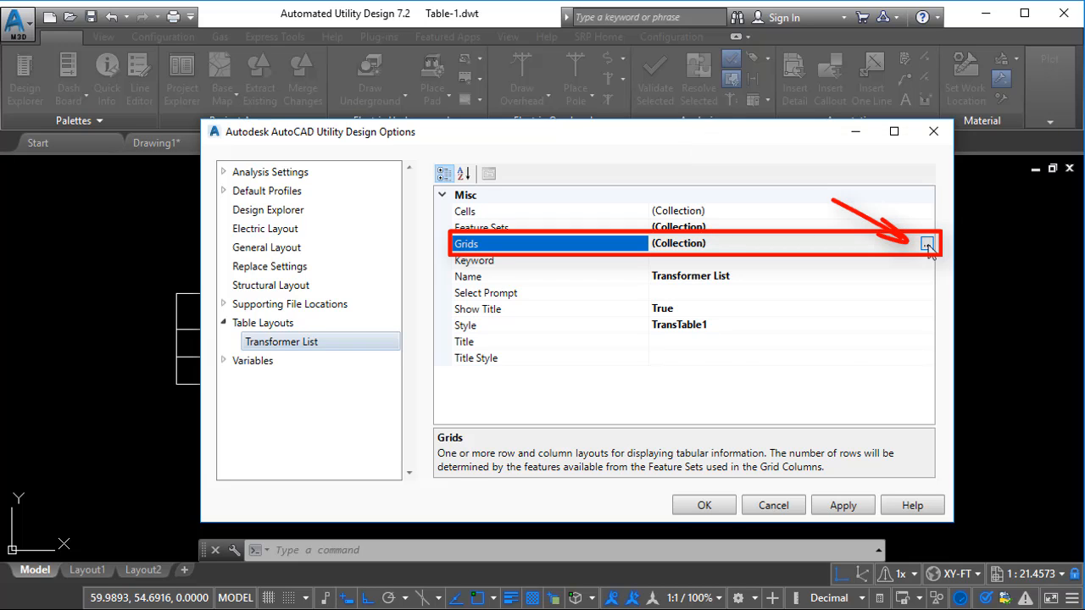
left_click(927, 245)
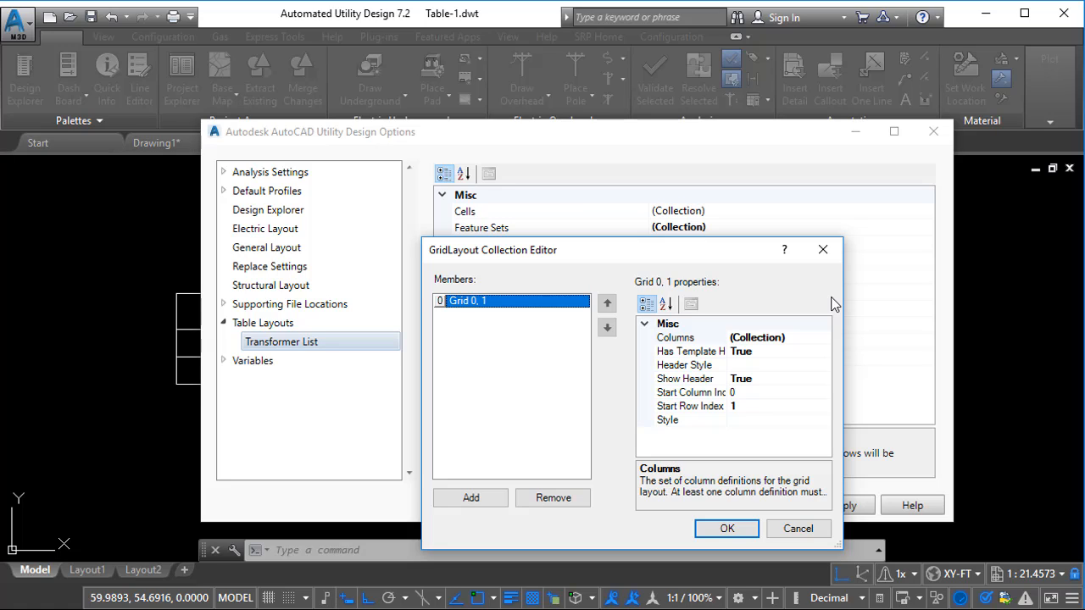
left_click(804, 337)
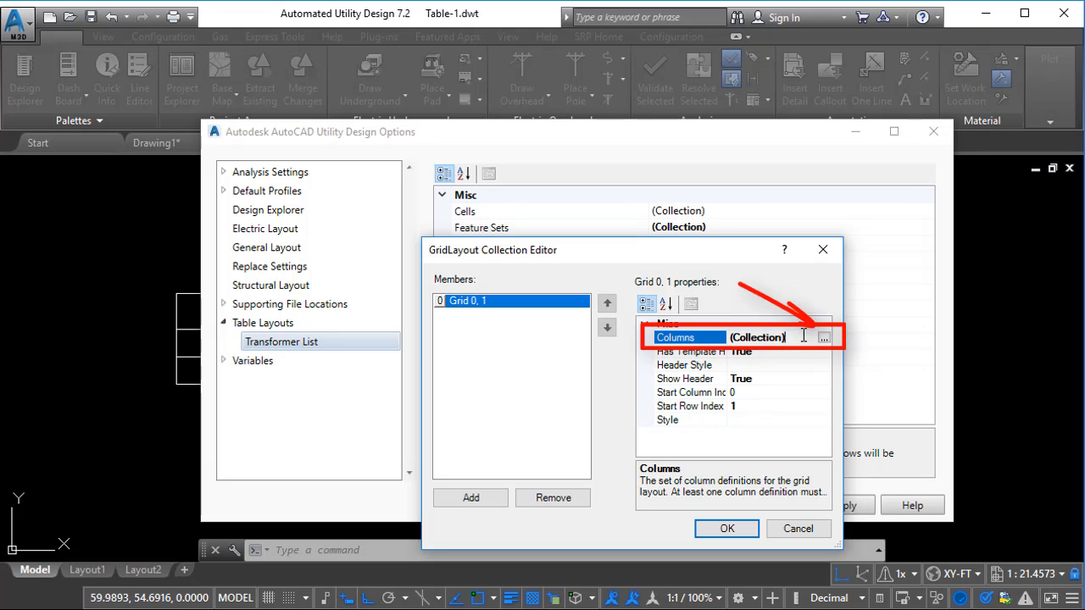
left_click(823, 338)
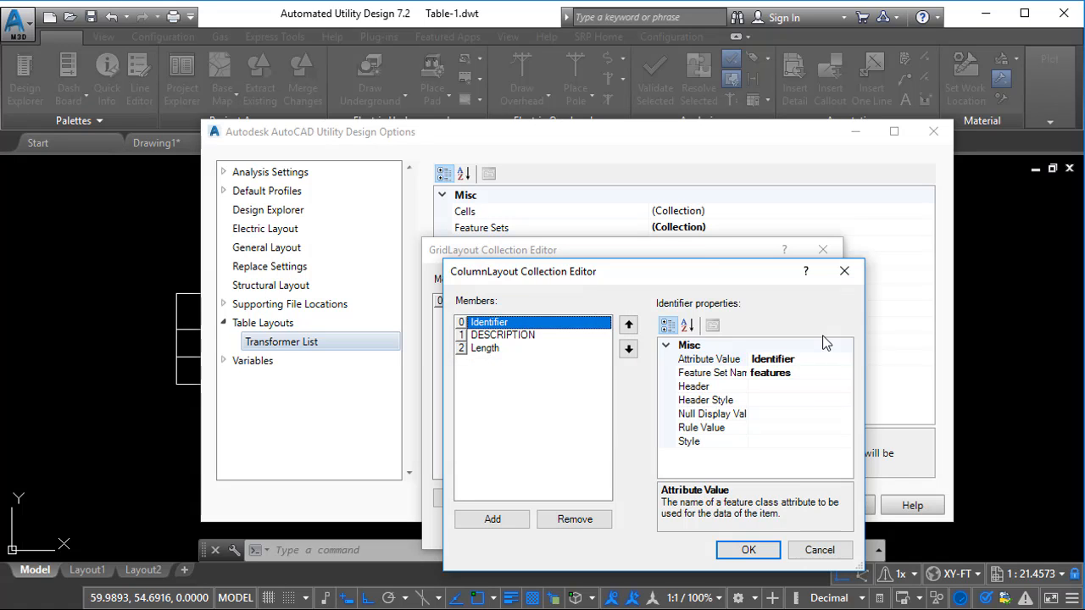
left_click(803, 359)
left_click_drag(802, 359, 752, 362)
type("NAME")
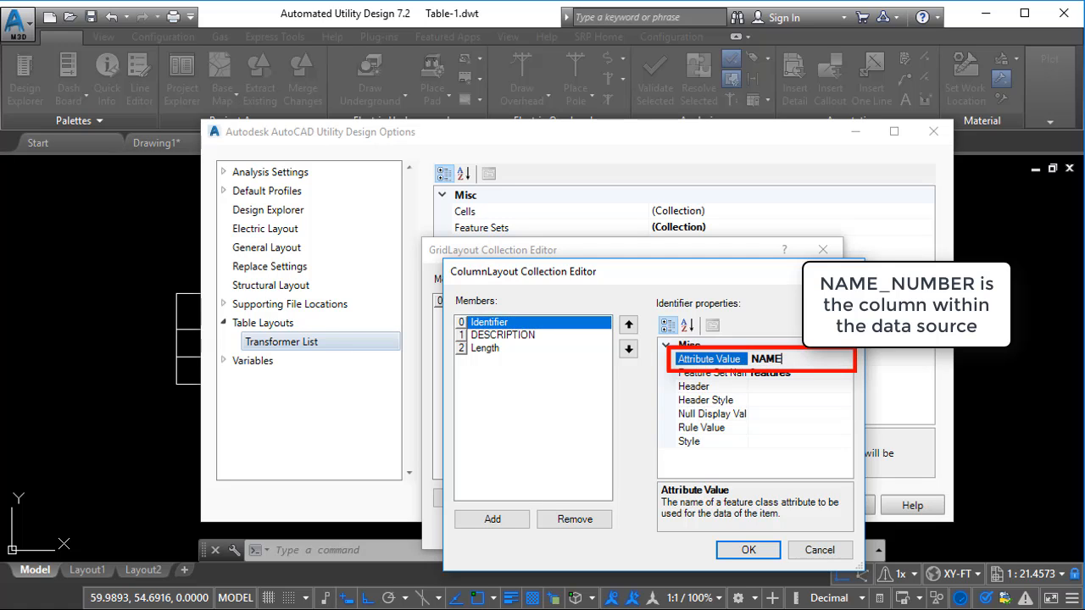
type("_NUMBER")
- Set the feature set name of the NAME_NUMBER column to Transformers
left_click(802, 373)
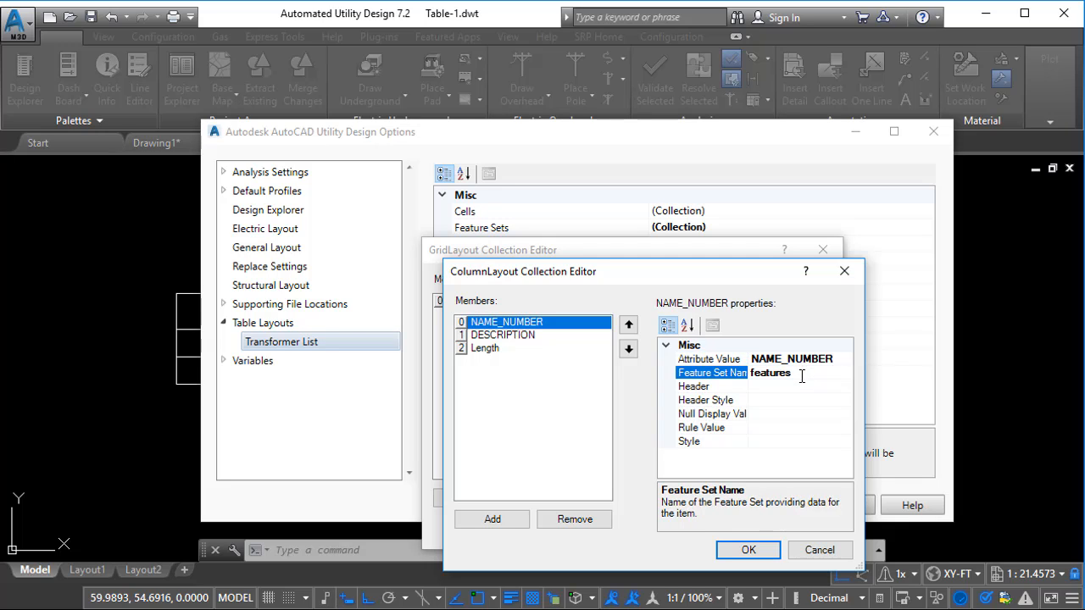
double_click(802, 377)
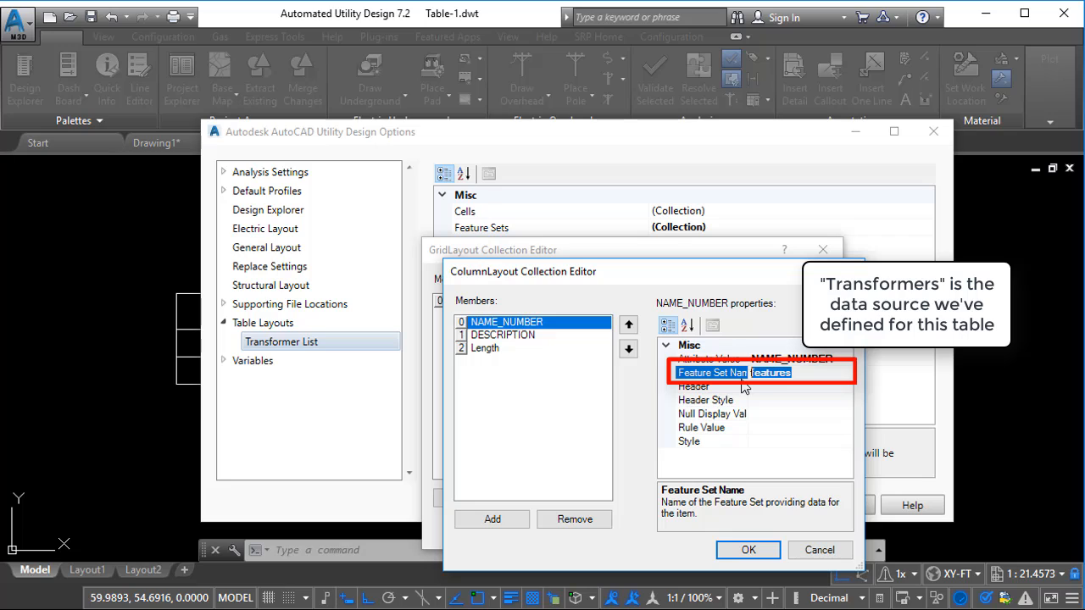
type("Transformers")
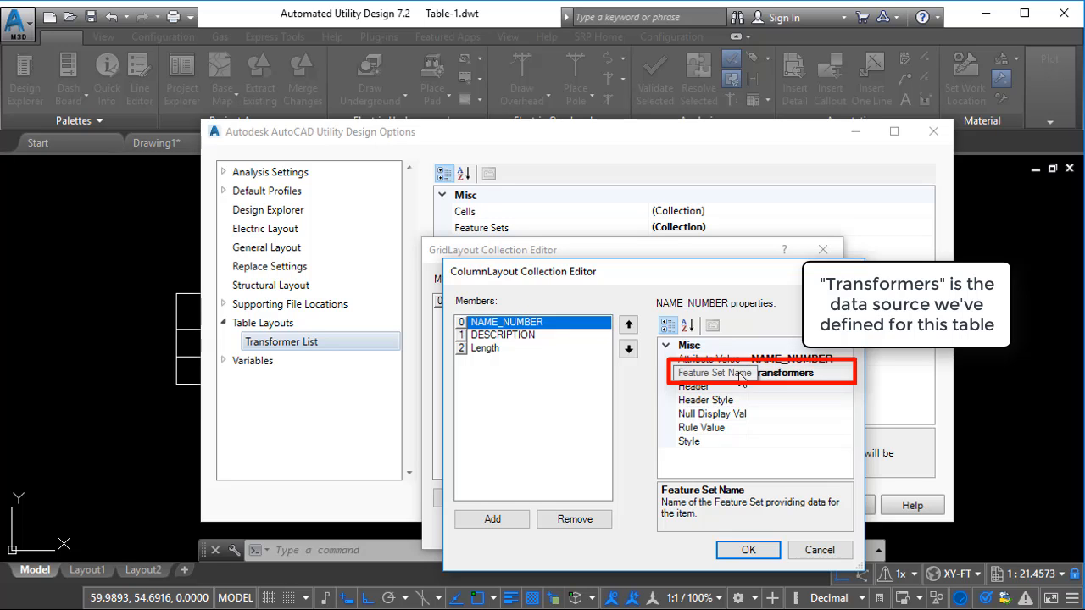
- Give the NAME_NUMBER column the header ID and the cell style Data-Red
left_click(768, 388)
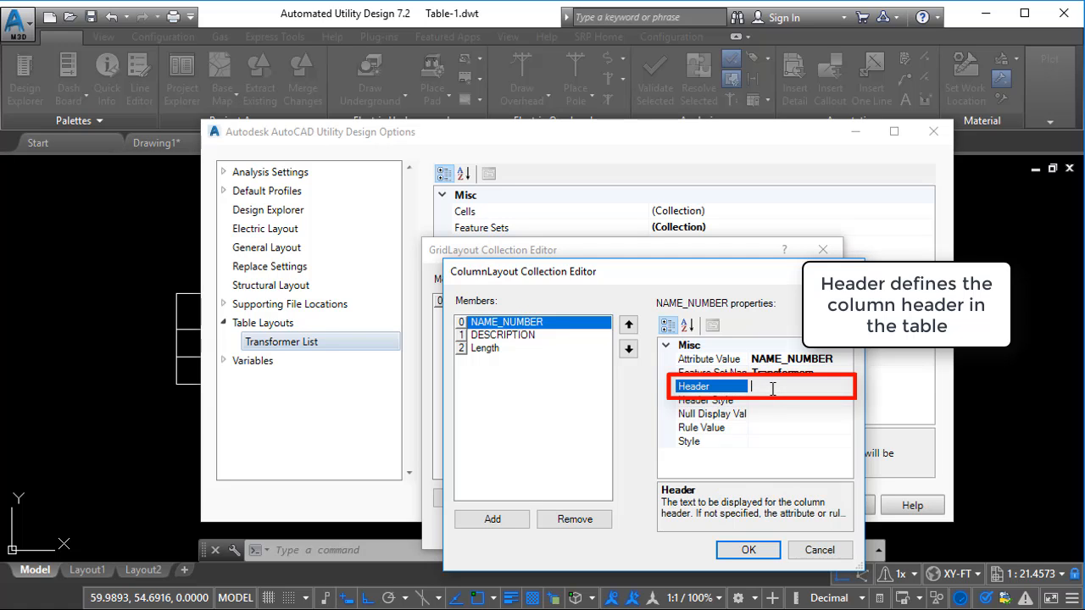
type("ID")
key("Return")
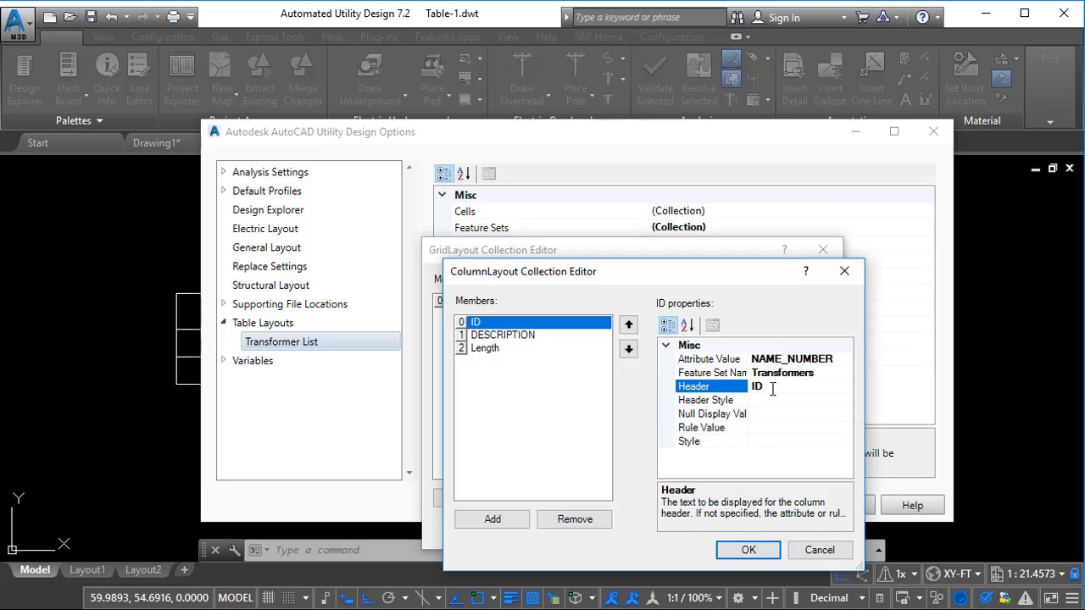
left_click(776, 441)
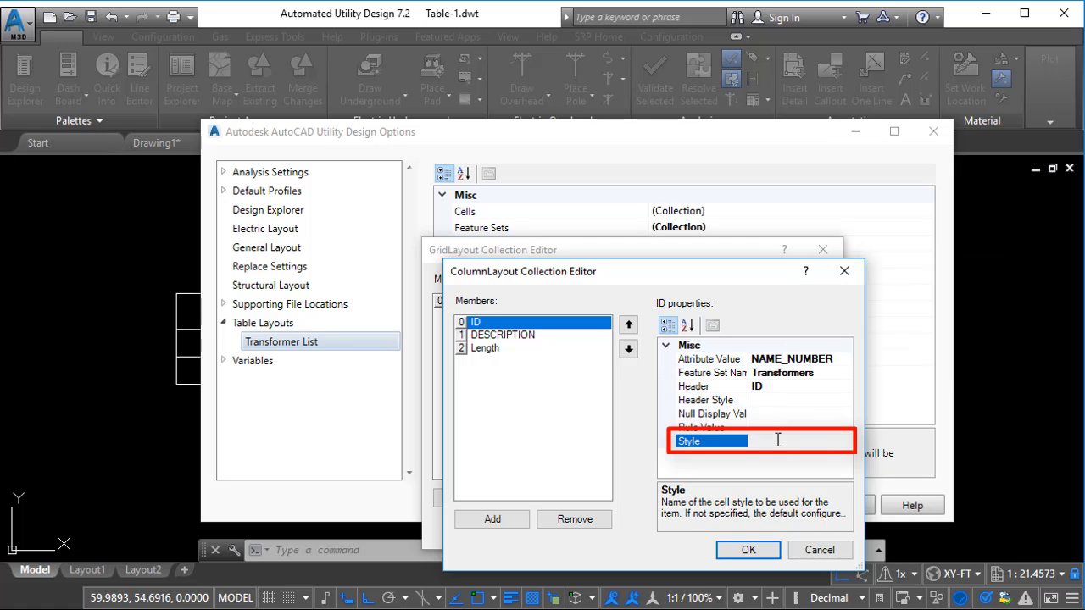
type("Data-Red")
key("Return")
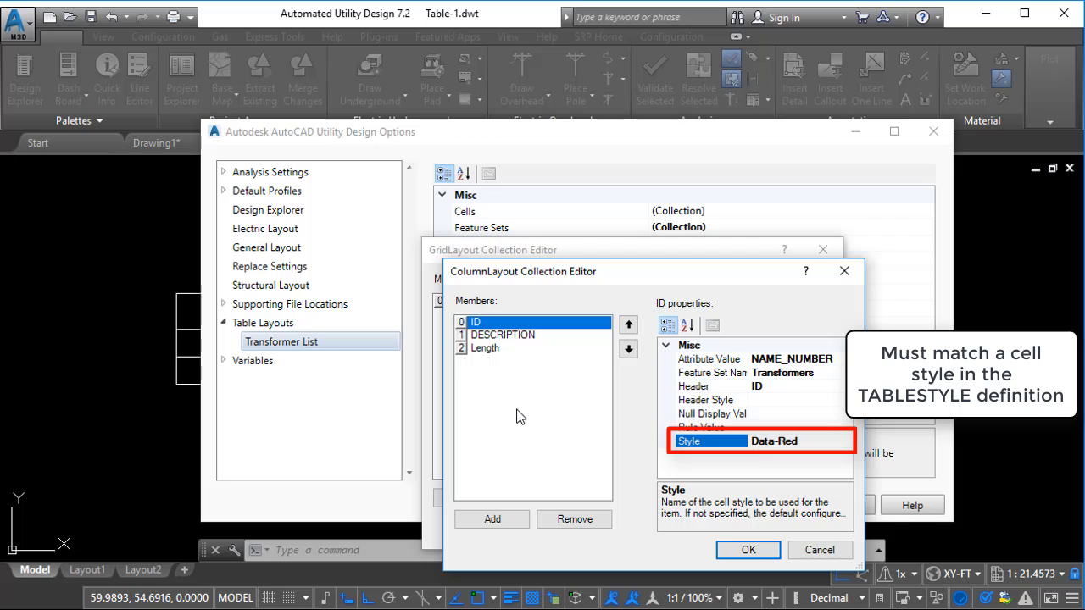
- Set the DESCRIPTION column's feature set name to Transformers and its header to Description
left_click(515, 337)
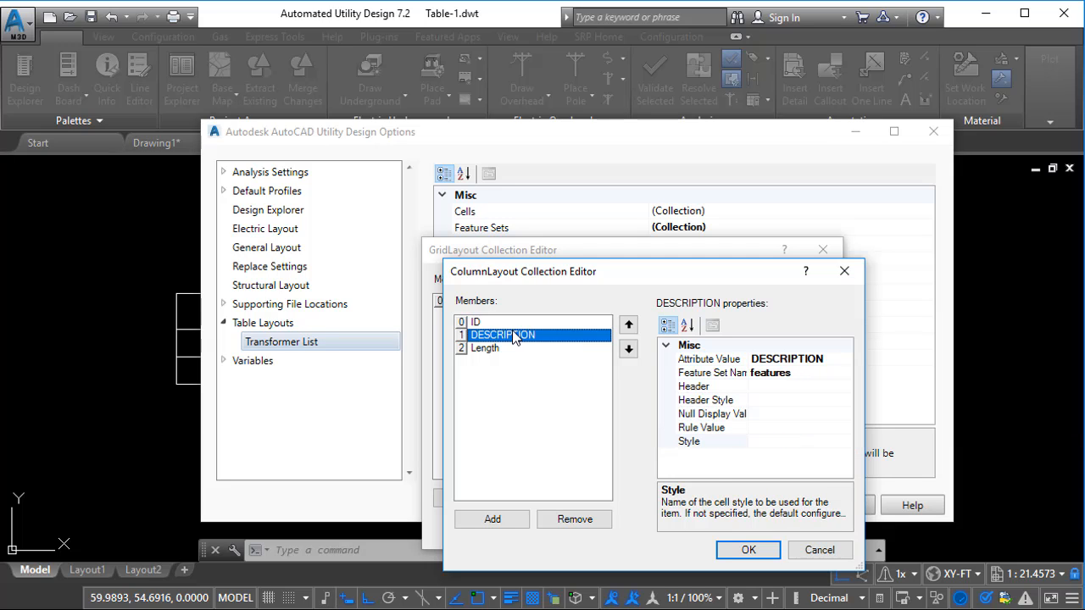
left_click(803, 373)
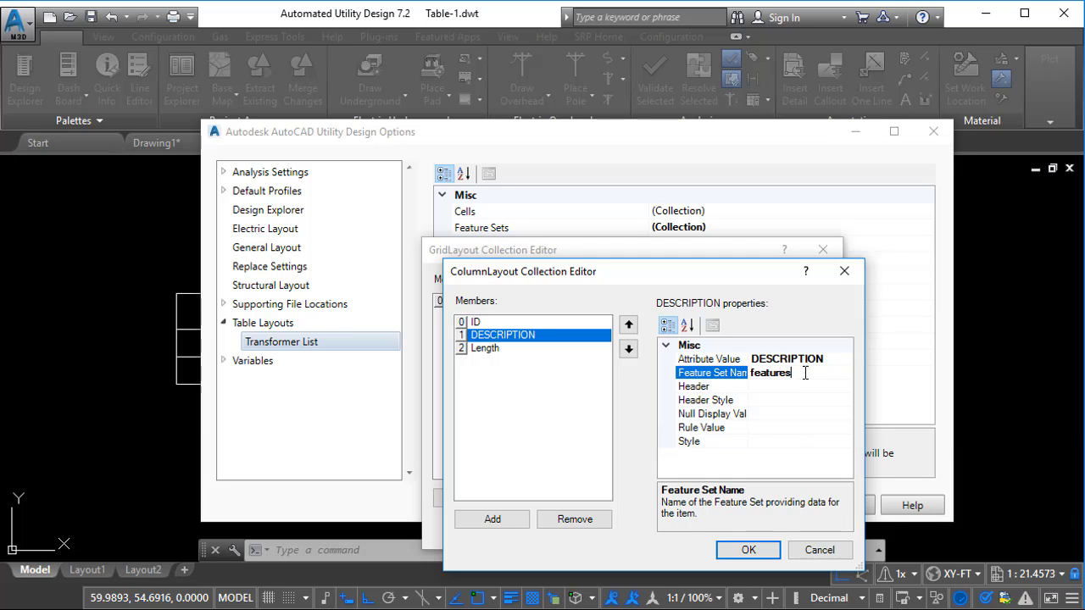
left_click_drag(806, 372, 737, 371)
type("Transformers")
key("Return")
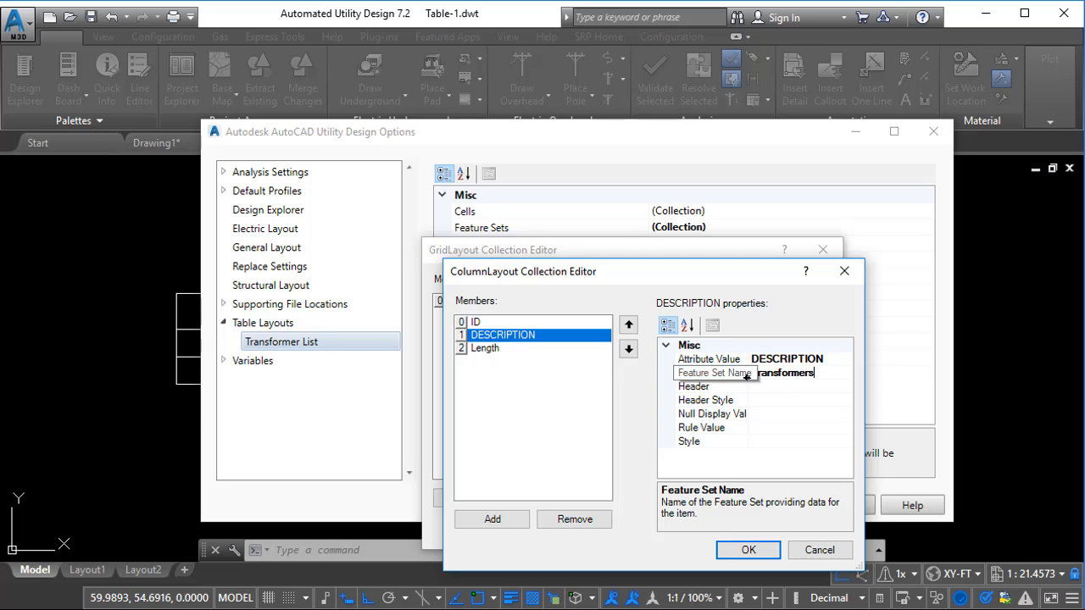
left_click(771, 390)
type("Description")
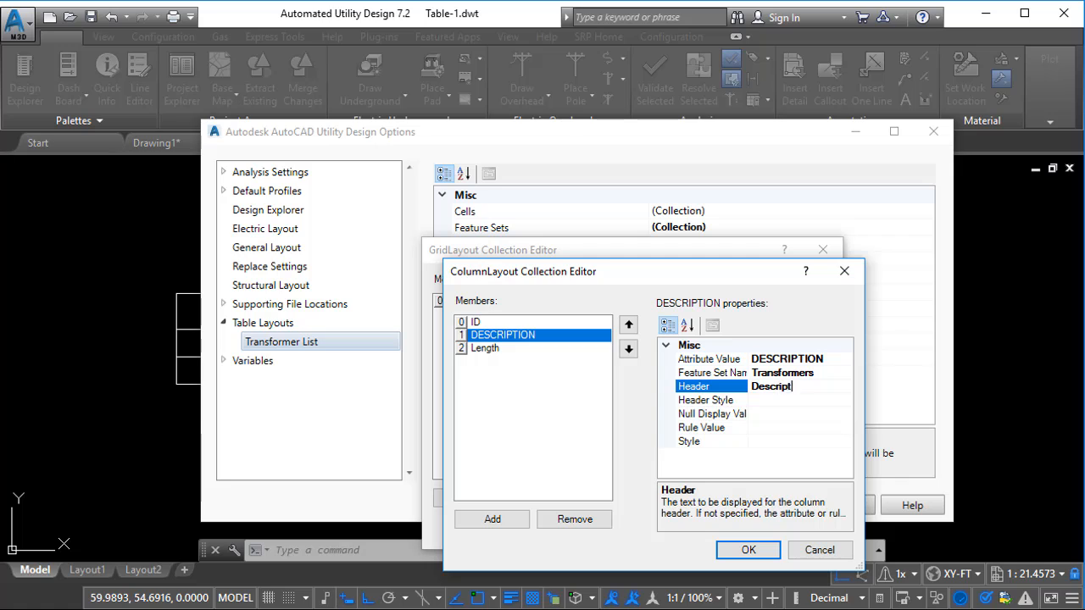
- Change the Length column's attribute value to ID_TRANSFORMER_TYPE
left_click(483, 347)
left_click(767, 359)
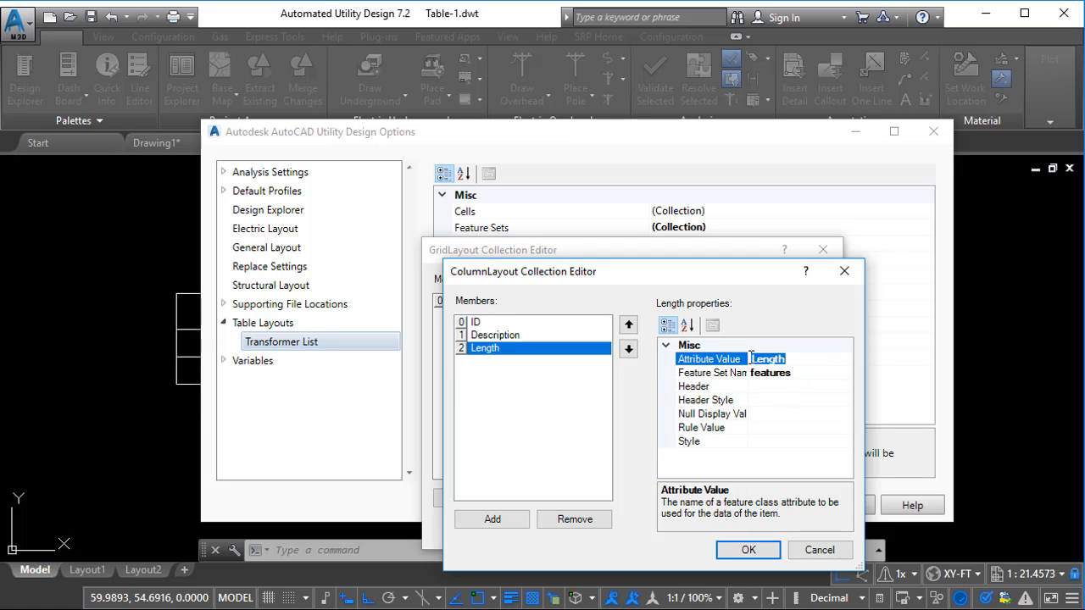
type("ID")
type("_TRANSFORMER")
type("_TYPE")
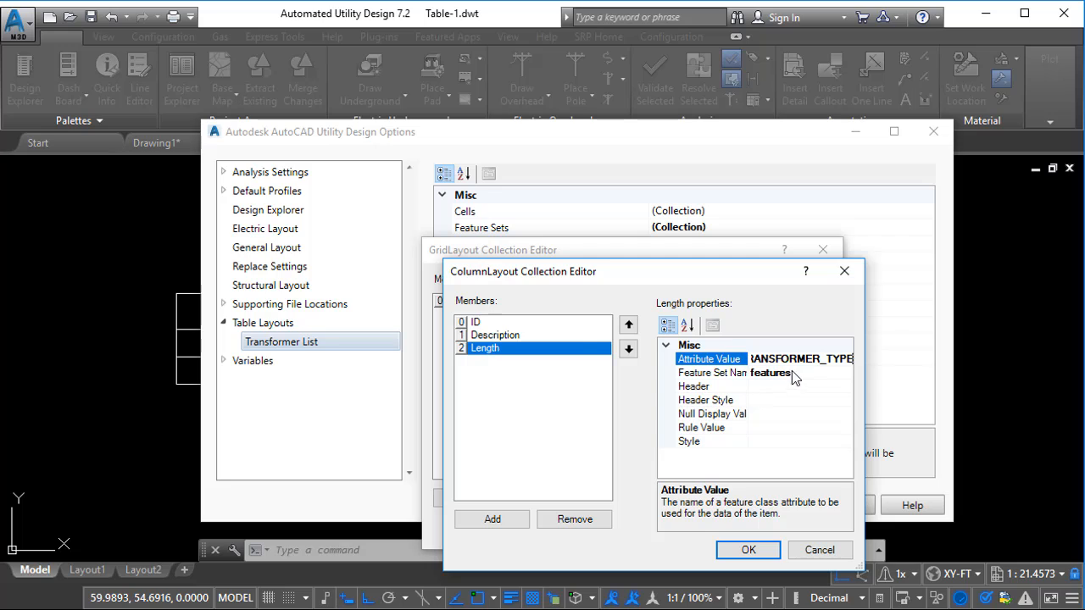
- Give the ID_TRANSFORMER_TYPE column the feature set name Transformers and the header Type
left_click(800, 374)
left_click_drag(801, 374, 749, 360)
type("Transformers")
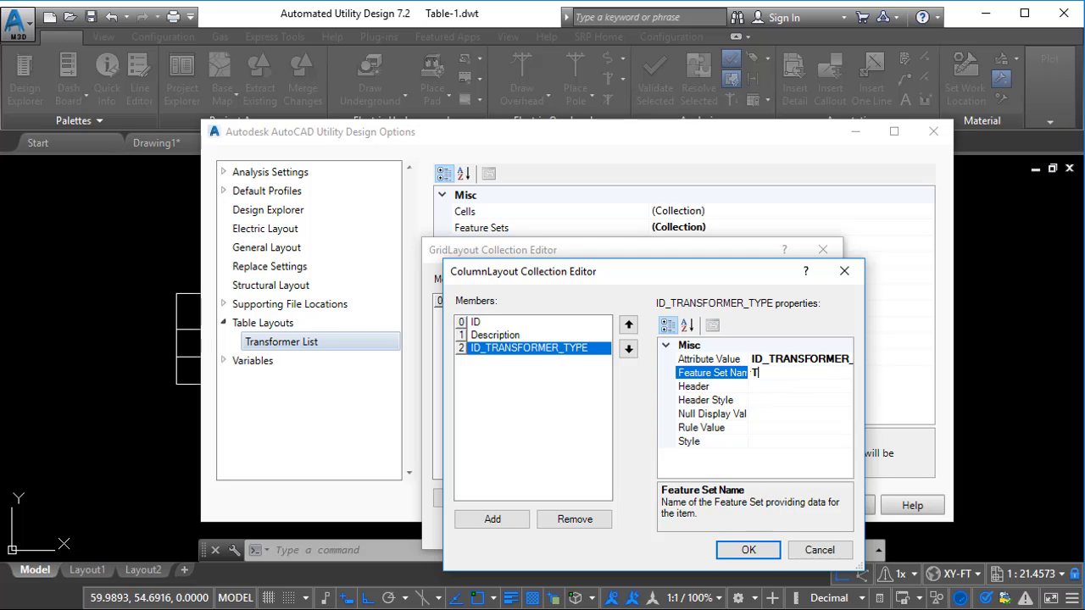
left_click(762, 387)
type("Type")
key("Return")
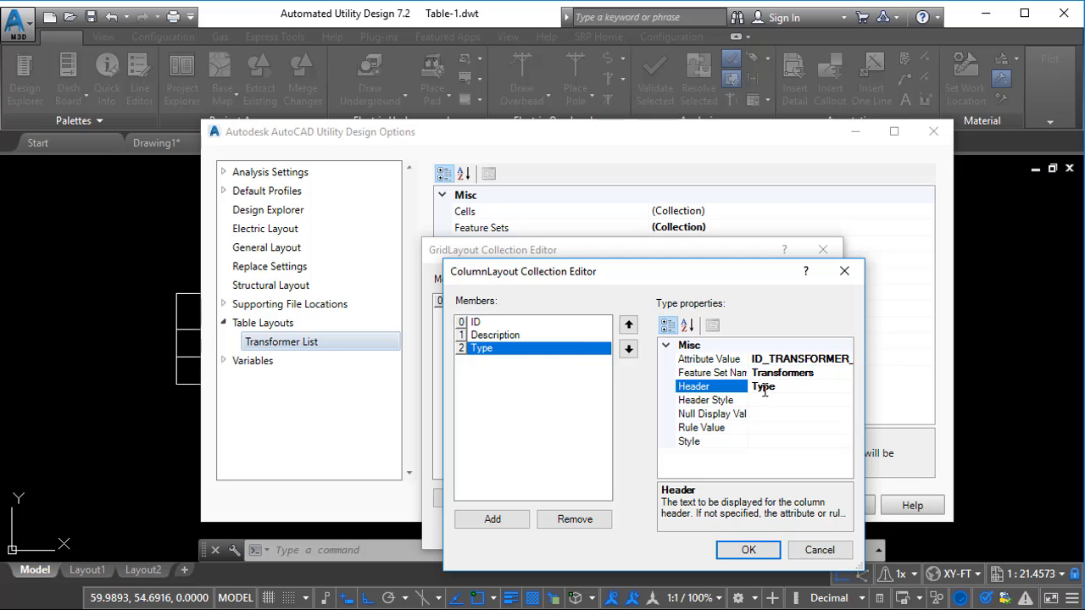
- Add a fourth column with attribute value PHASE_COUNT, feature set name Transformers and header #Ph
left_click(480, 522)
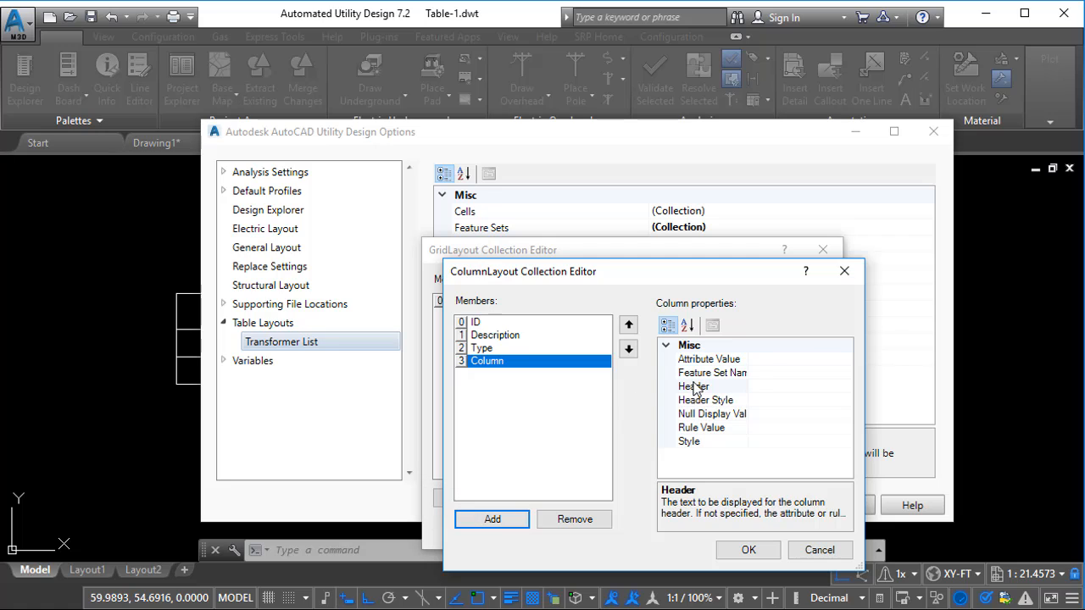
left_click(768, 359)
type("PHASE_COUNT")
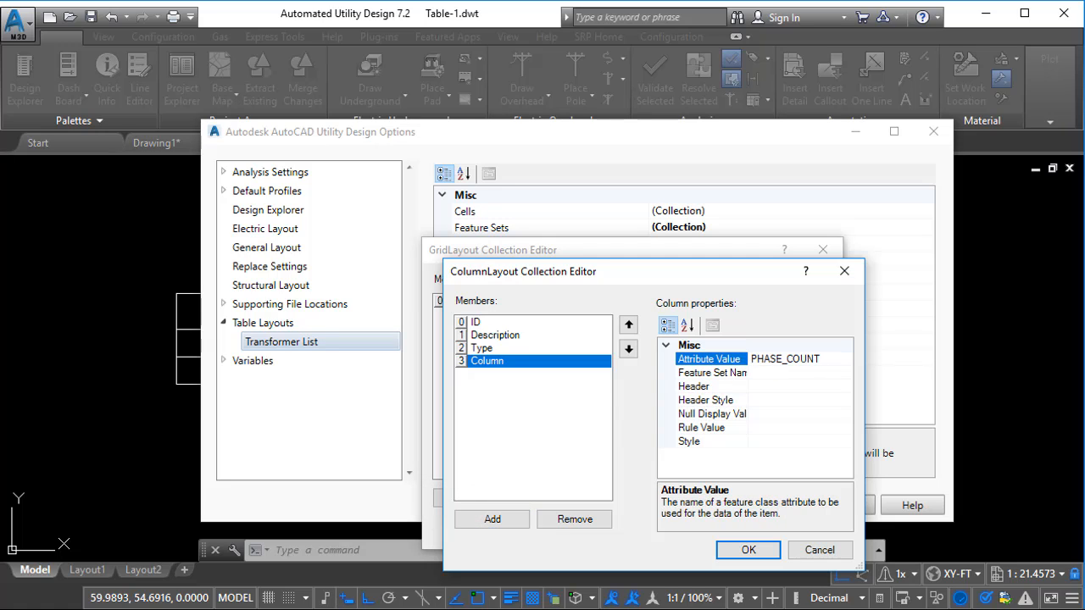
left_click(773, 374)
type("Transformers")
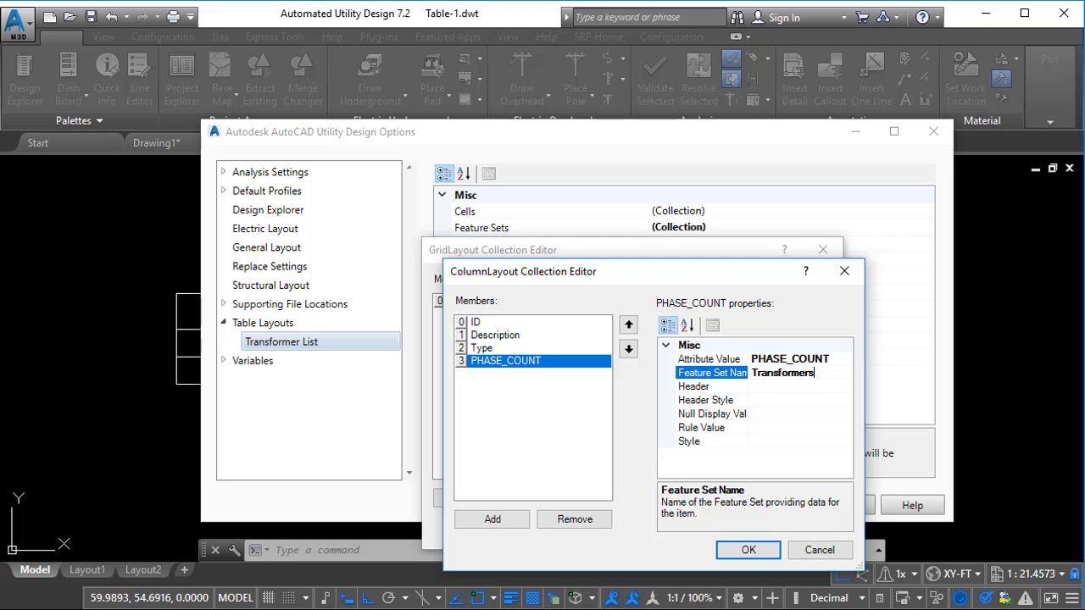
left_click(766, 387)
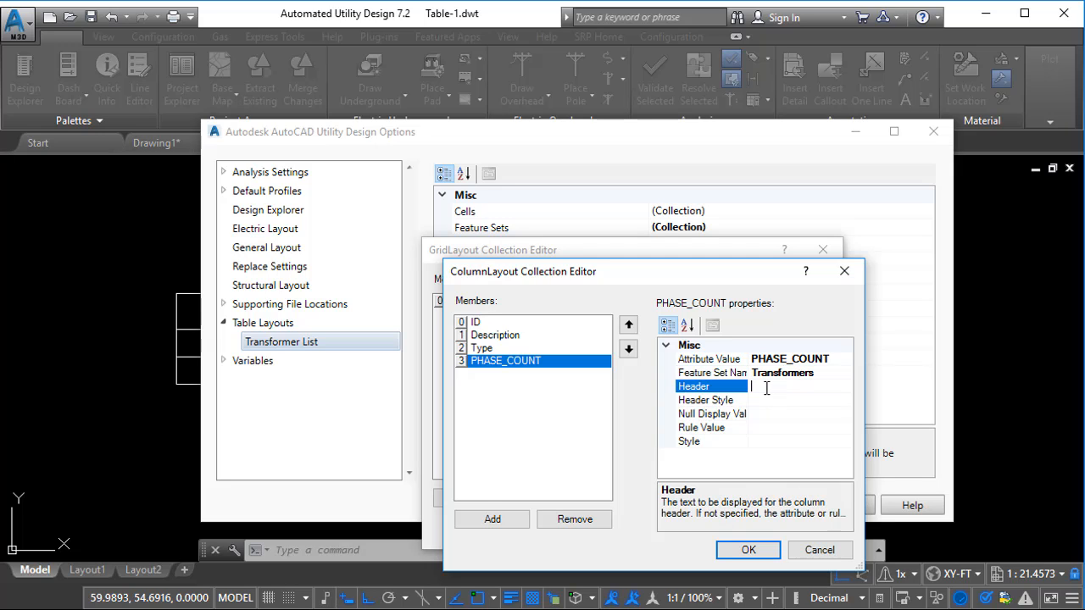
type("#Ph")
key("Return")
- Add a fifth column with attribute value ID_VOLTAGE_2, feature set name Transformers and header Voltage
left_click(492, 520)
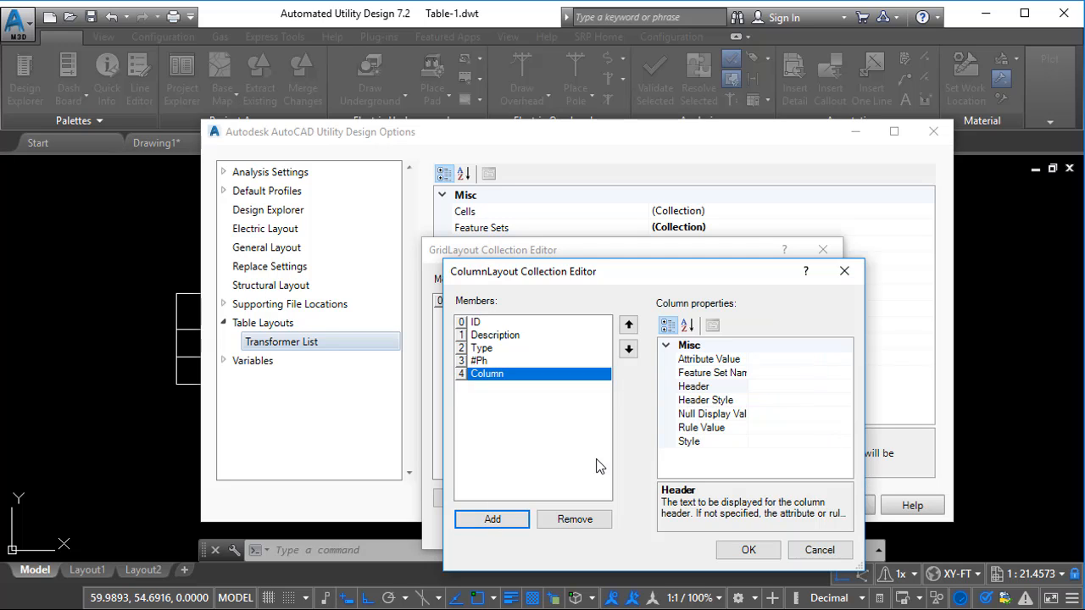
left_click(769, 358)
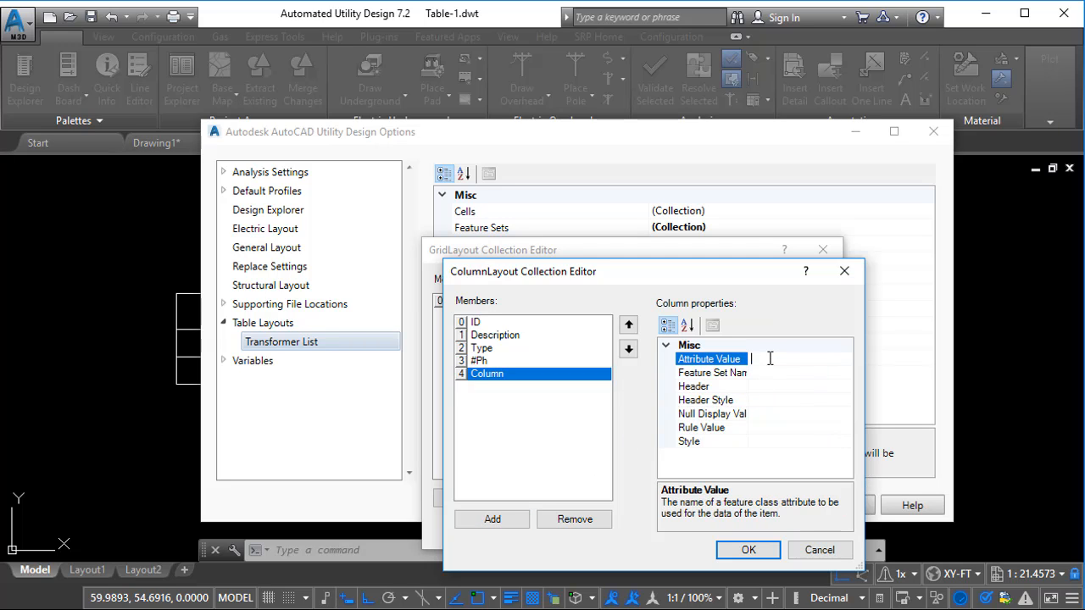
type("ID_VOLTAGE_2")
left_click(787, 373)
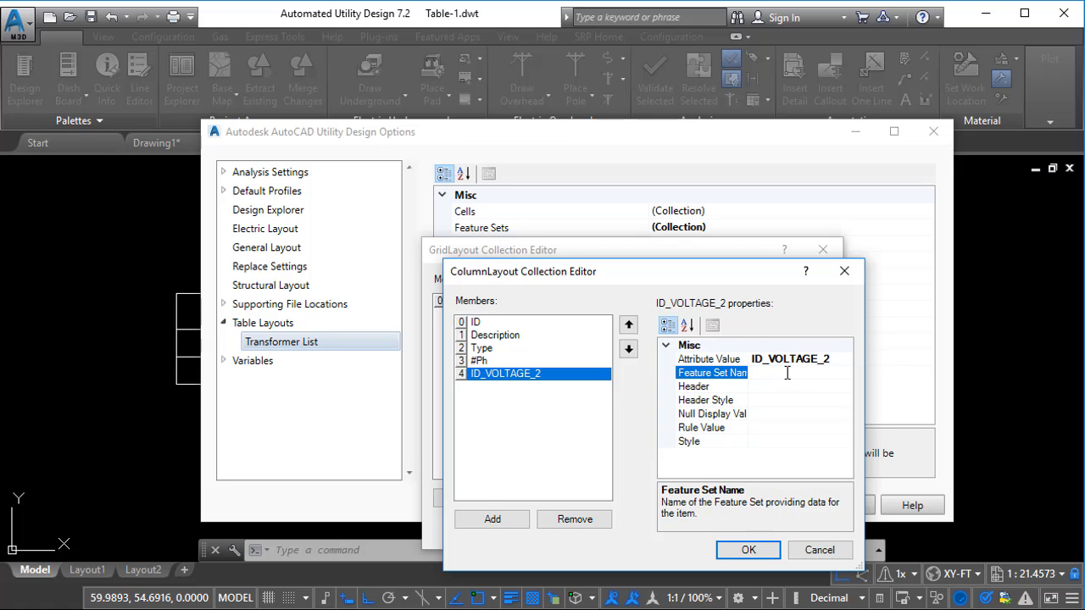
type("Transformers")
left_click(760, 386)
type("Voltage")
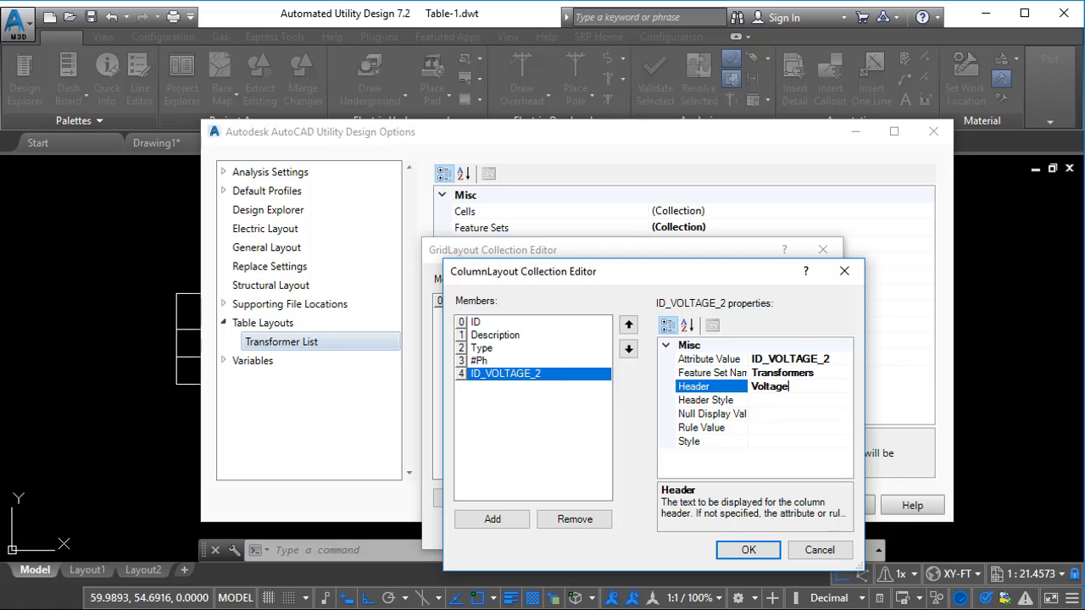
left_click(779, 399)
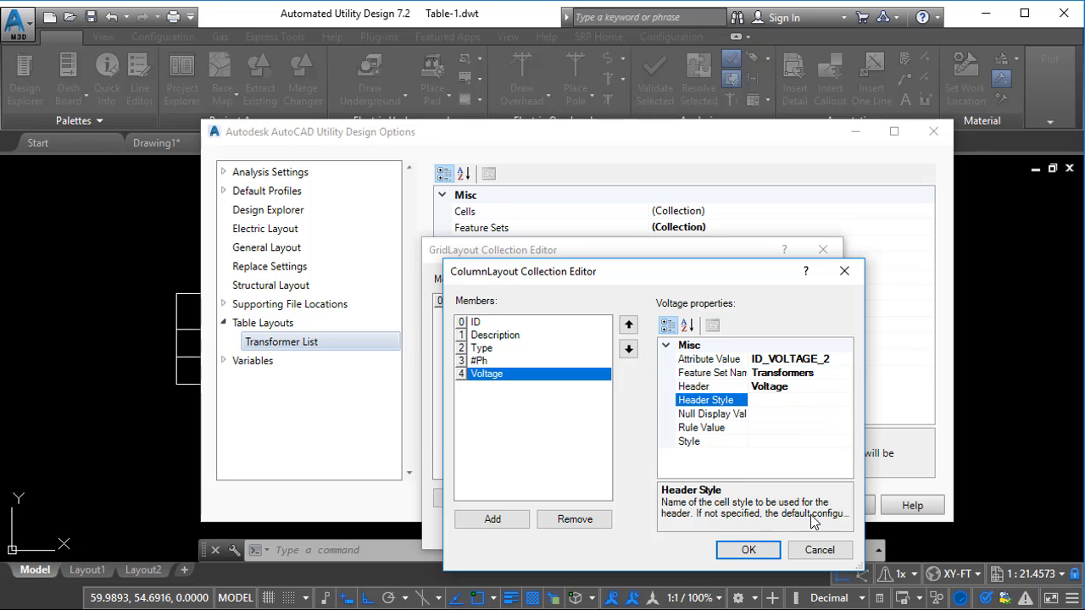
- Accept the column and grid collections and save the Transformer List layout in the Utility Design options
left_click(748, 551)
left_click(723, 530)
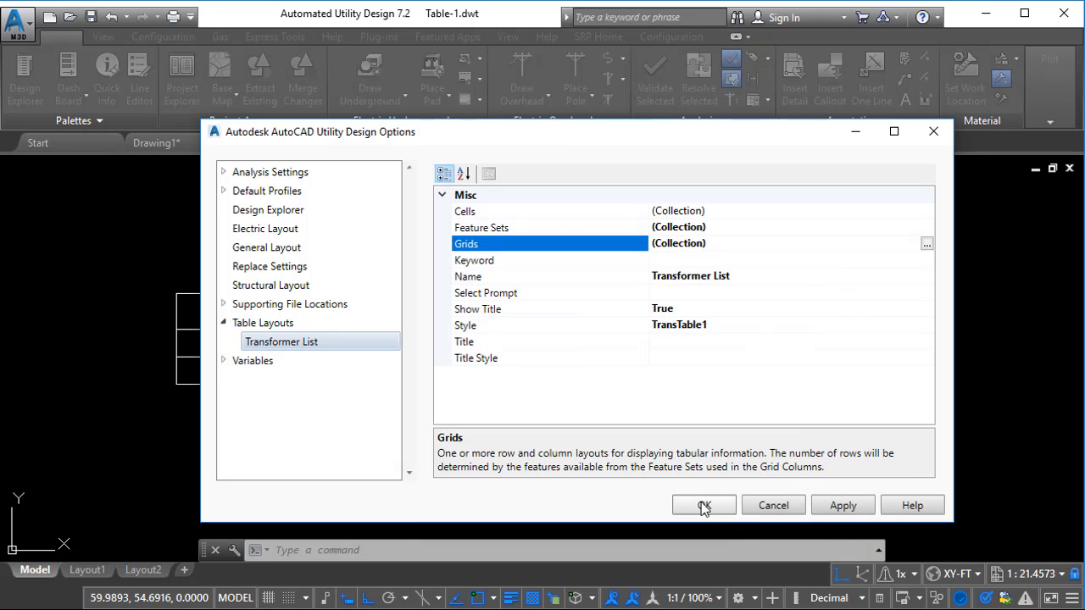
left_click(704, 506)
- Create a table with the AUDTABLE command using the TRANSFORMERLIST layout and place it in the empty area below the transformer symbols
scroll(528, 441, "down", 3)
middle_click_drag(515, 418, 260, 432)
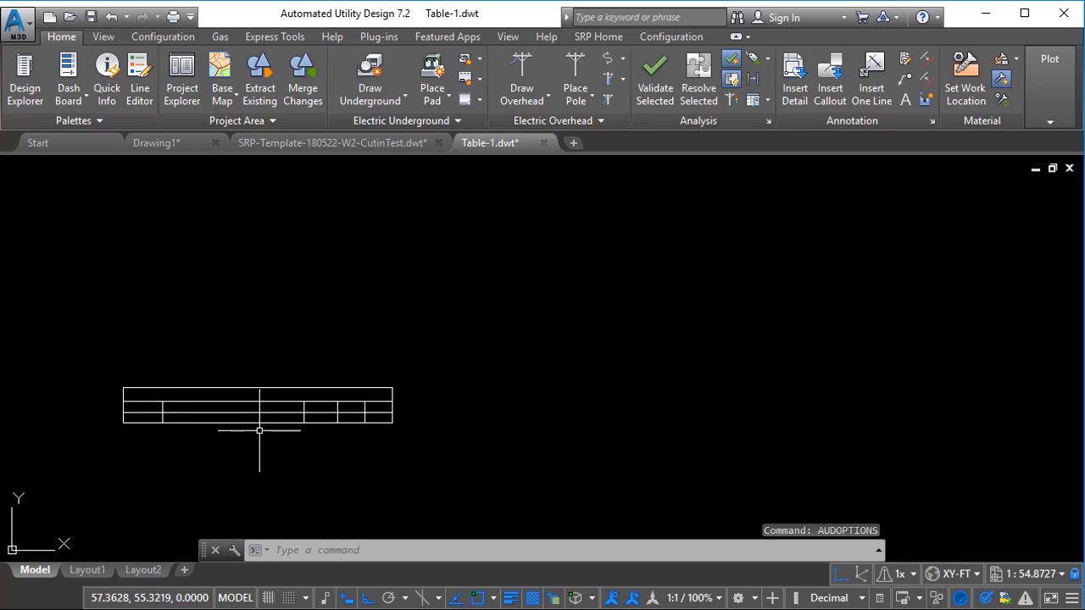
scroll(260, 431, "down", 2)
middle_click_drag(468, 359, 416, 351)
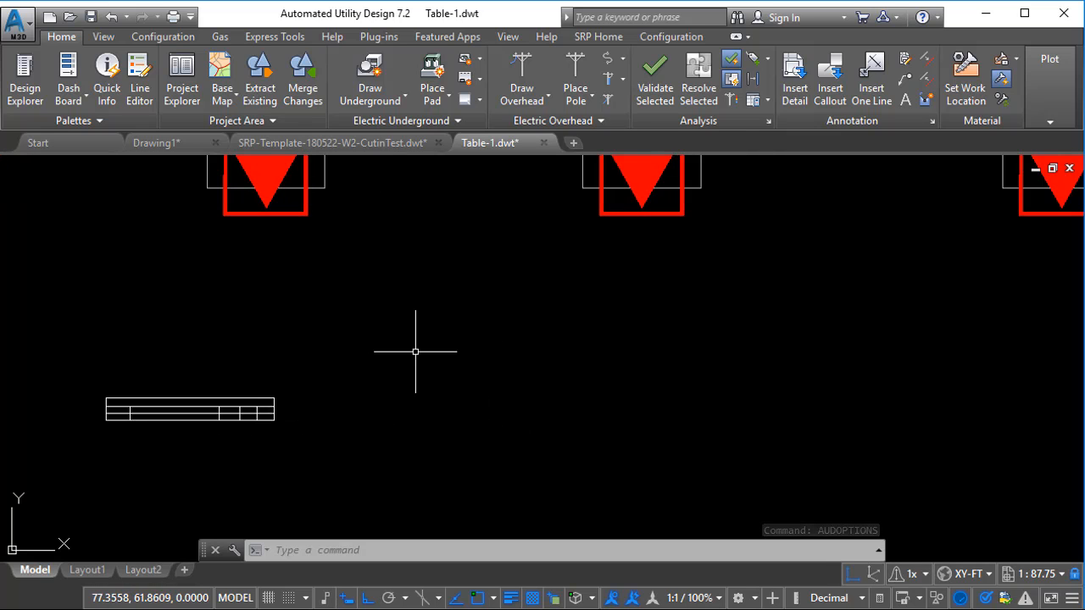
type("AUDTABLE")
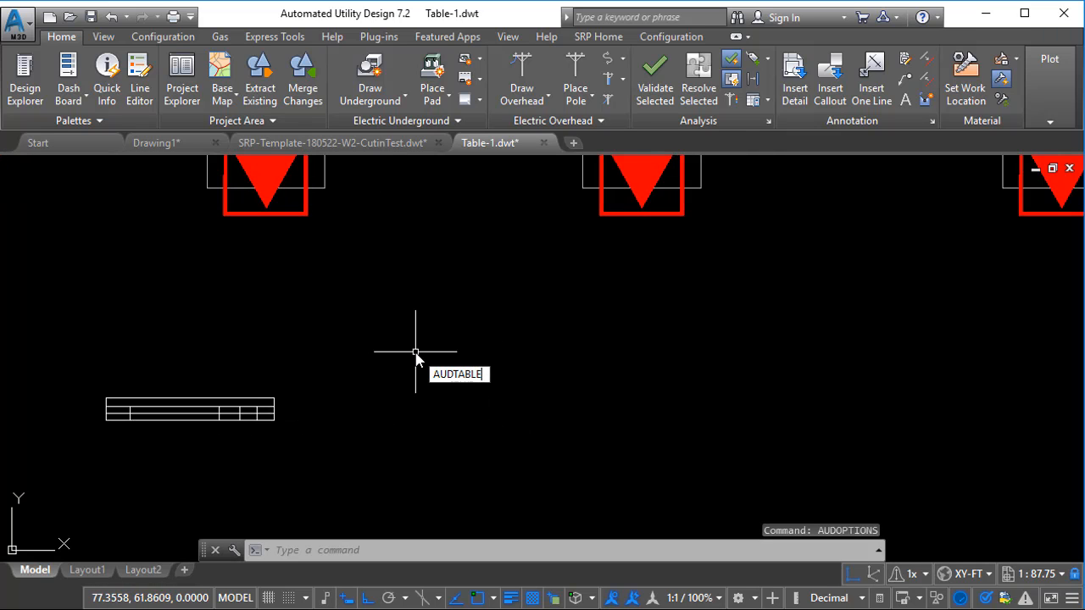
key("Return")
left_click(464, 396)
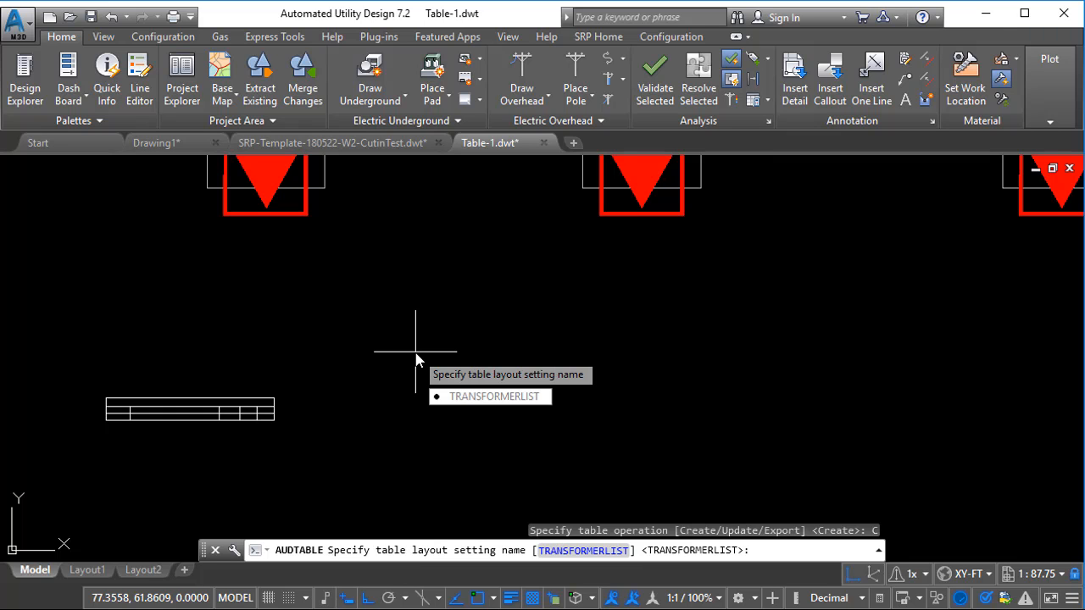
left_click(464, 397)
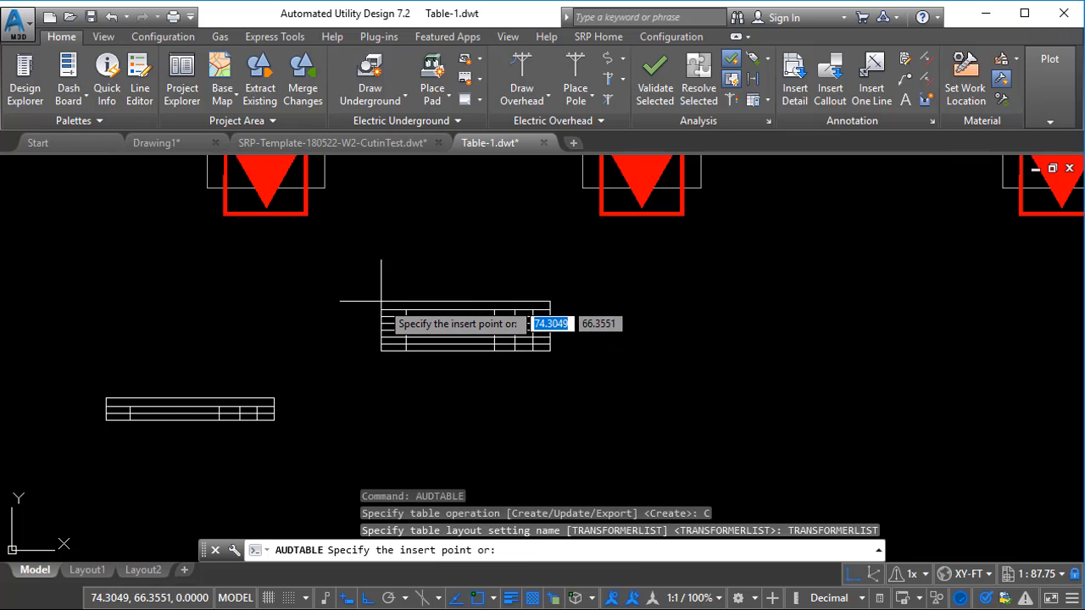
scroll(431, 302, "up", 6)
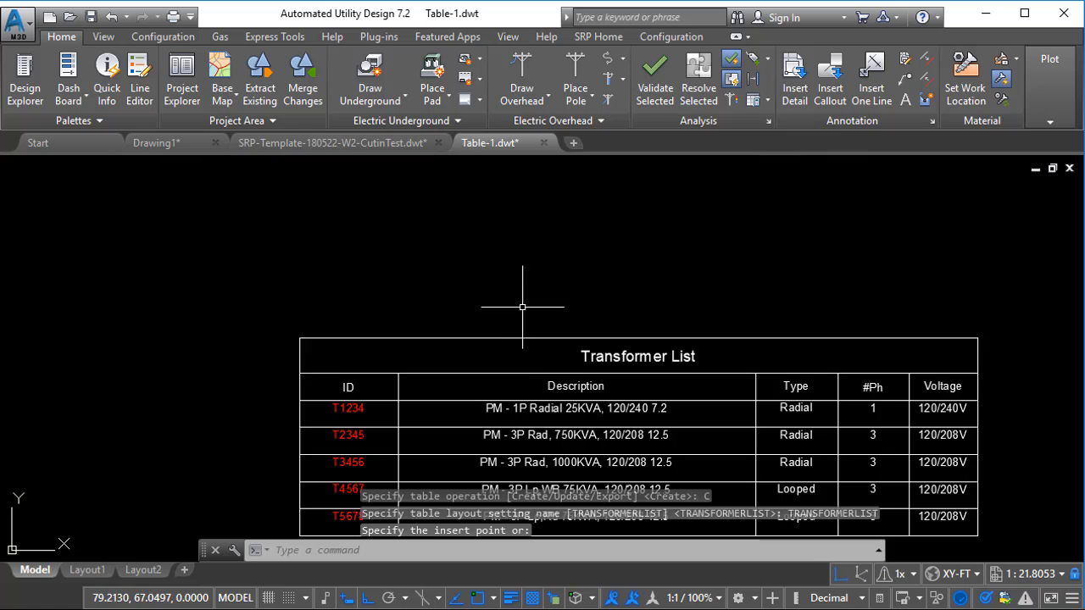
middle_click_drag(520, 303, 383, 197)
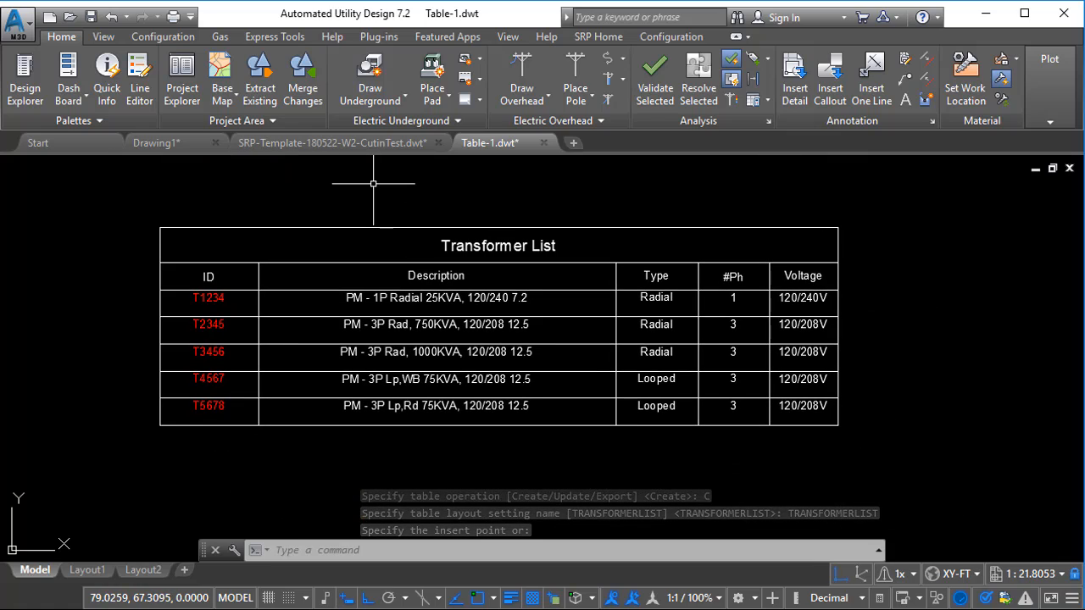